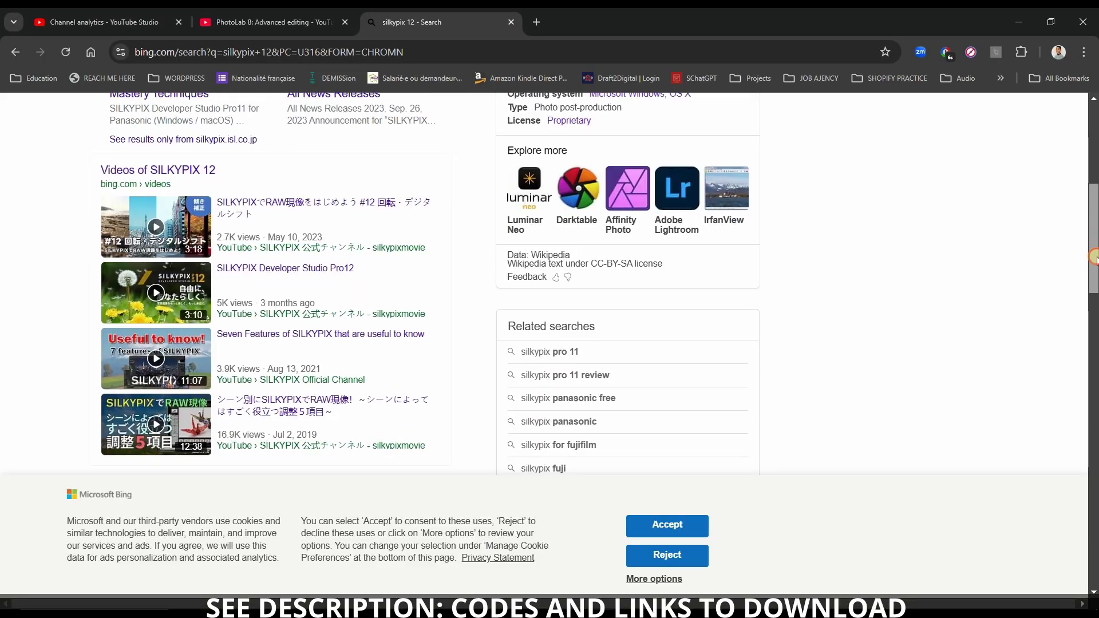
Open the SILKYPIX Developer Studio Pro12 product page on silkypix.com from the search results.
scroll(1093, 316, down, 5)
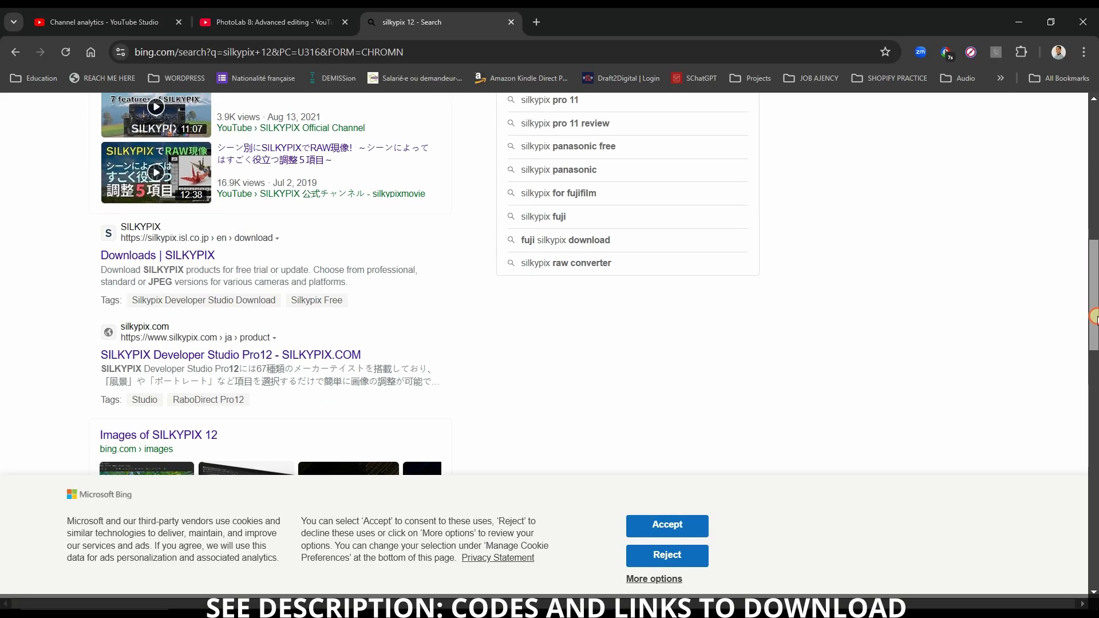
scroll(1093, 316, down, 1)
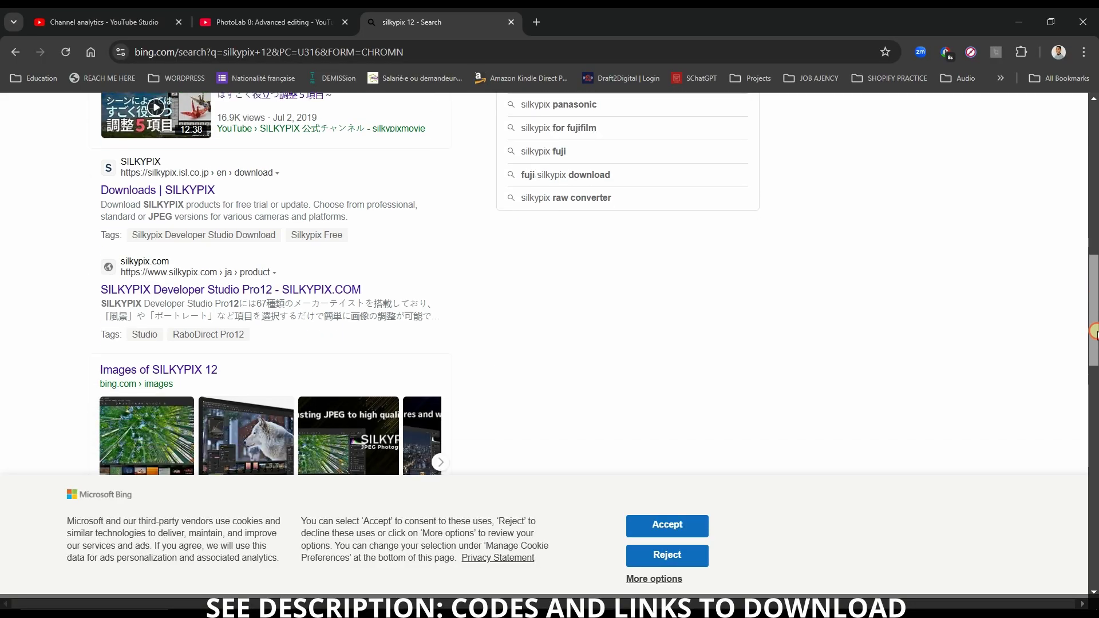
click(273, 293)
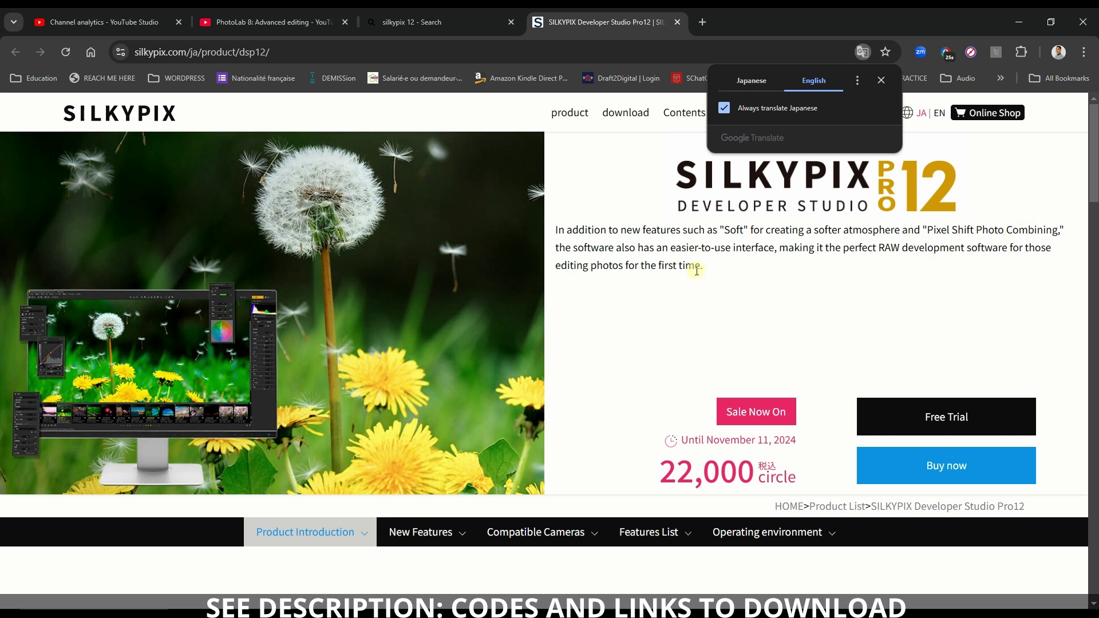
Open the New Features section of the product page and review the redesigned operation screen's description.
drag(1094, 193, 1094, 247)
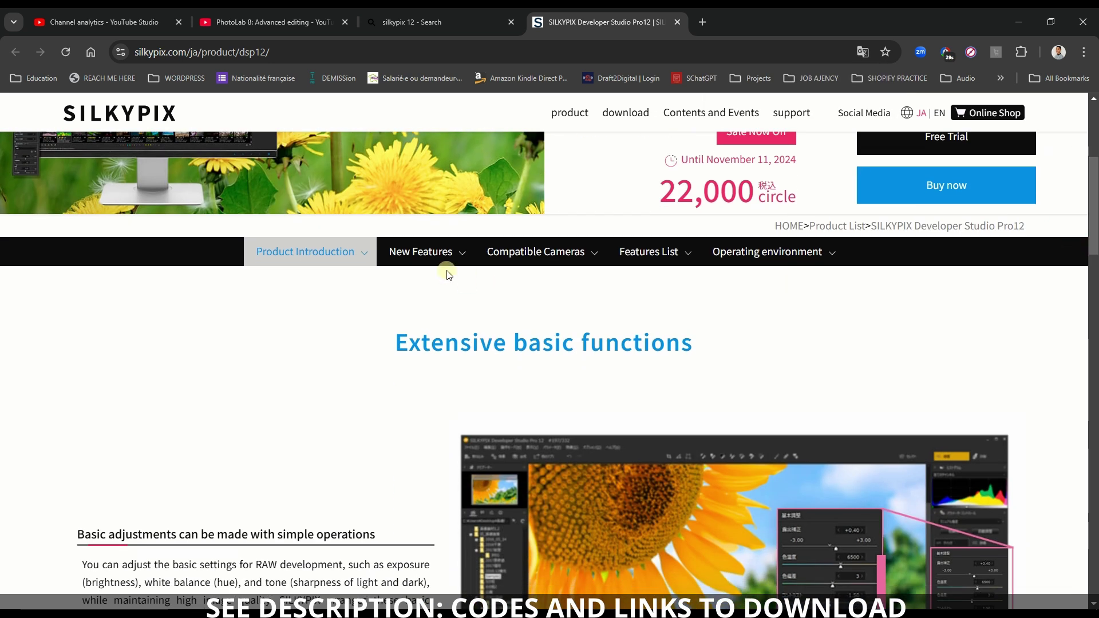
click(461, 256)
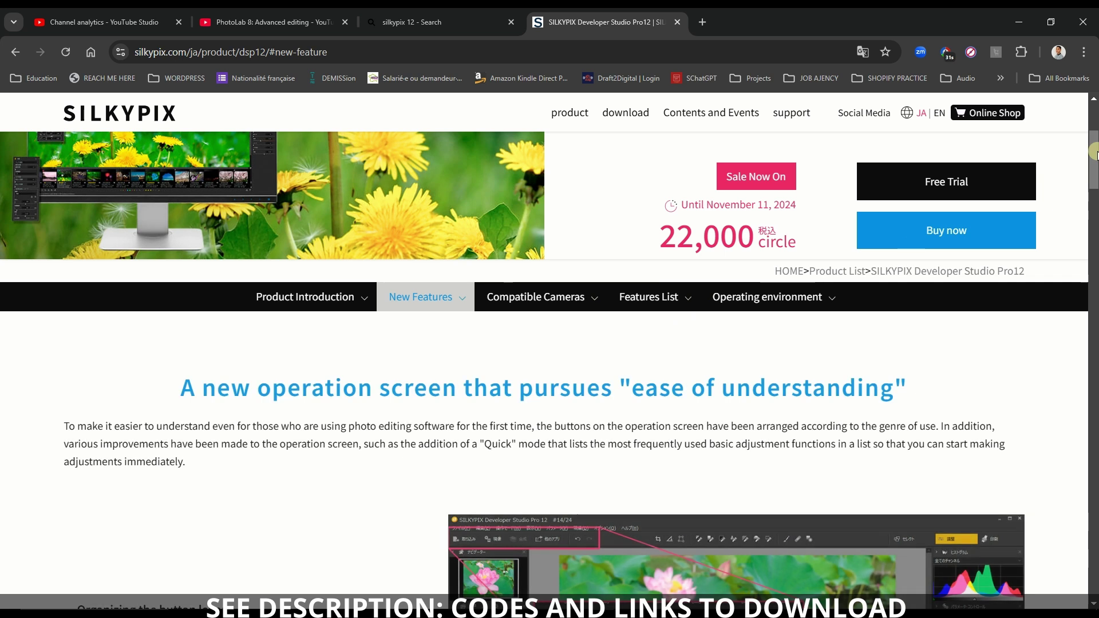
drag(1093, 163, 1093, 201)
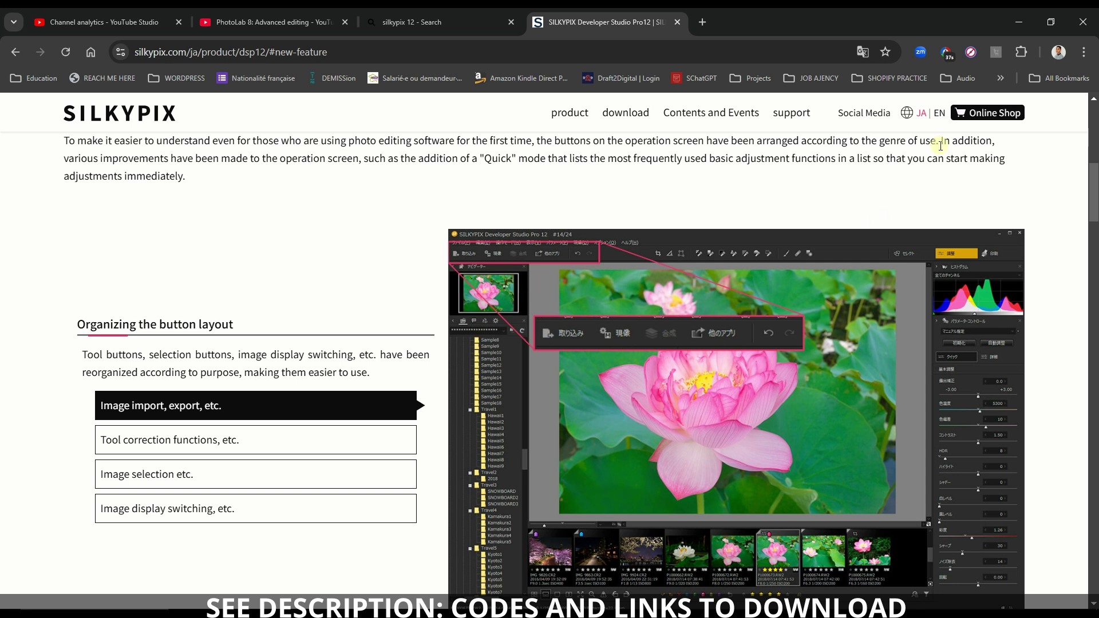
scroll(1095, 204, up, 2)
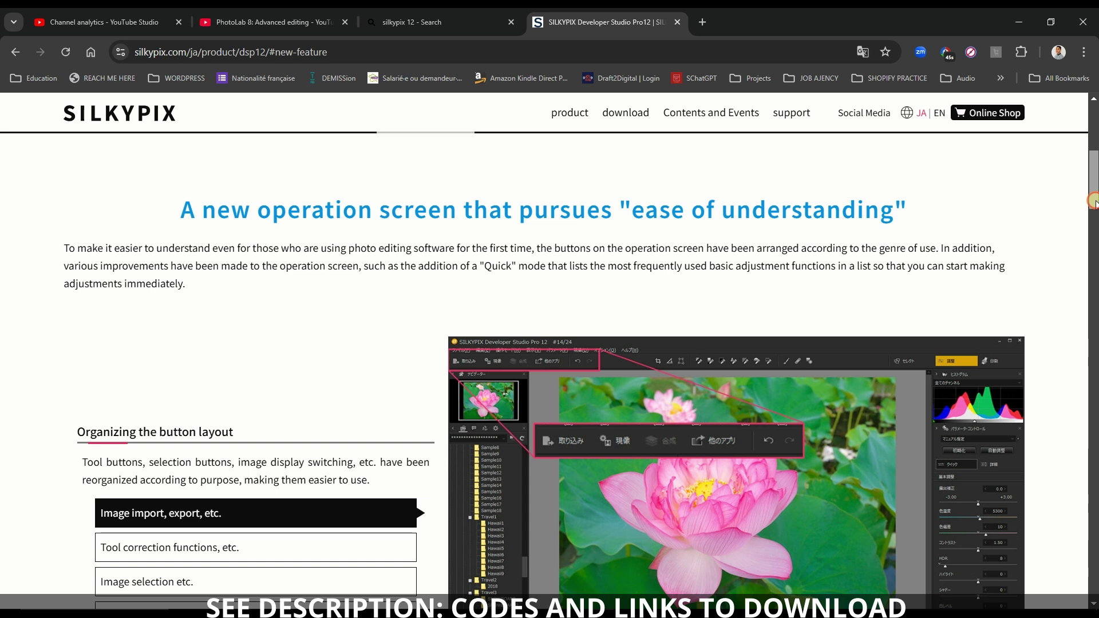
scroll(1094, 203, down, 6)
scroll(332, 388, up, 4)
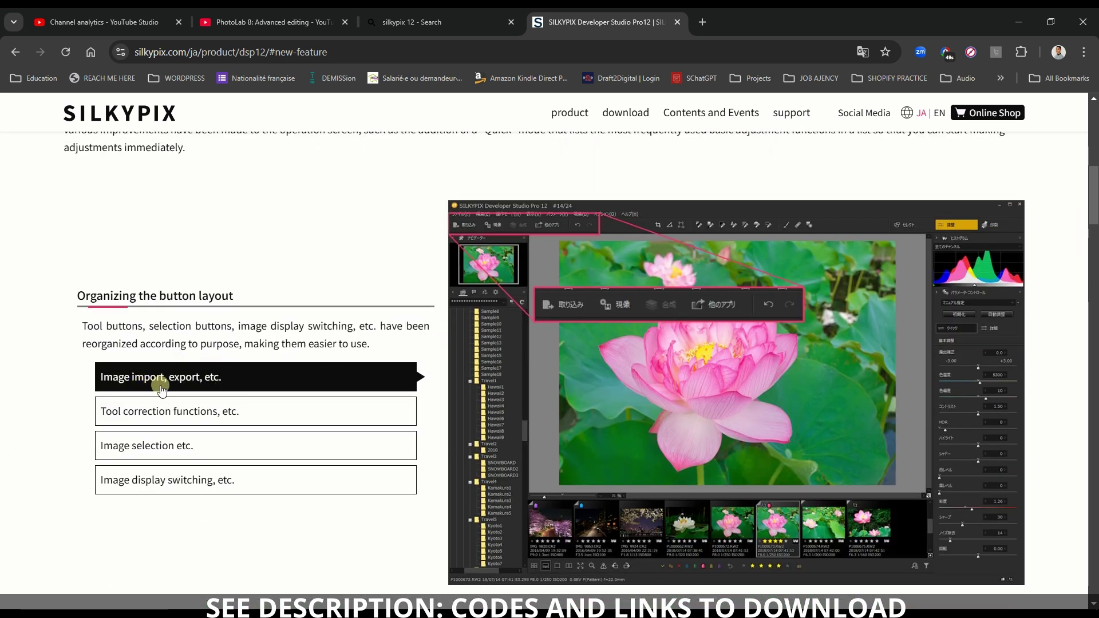
View the button layout examples for tool correction functions, image selection and image display switching.
click(143, 420)
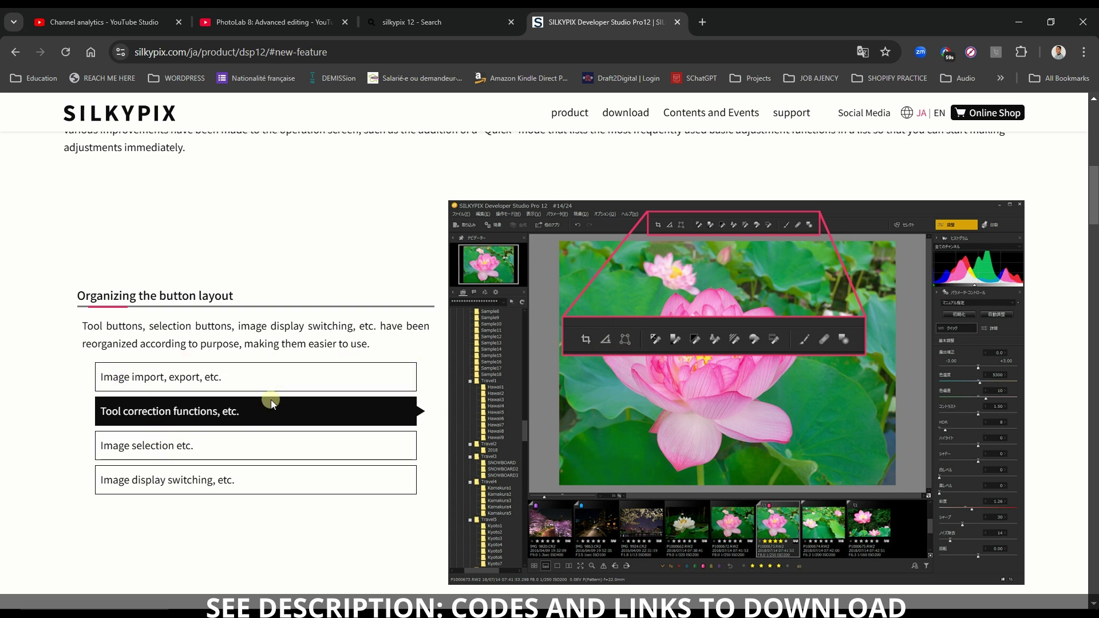
click(169, 454)
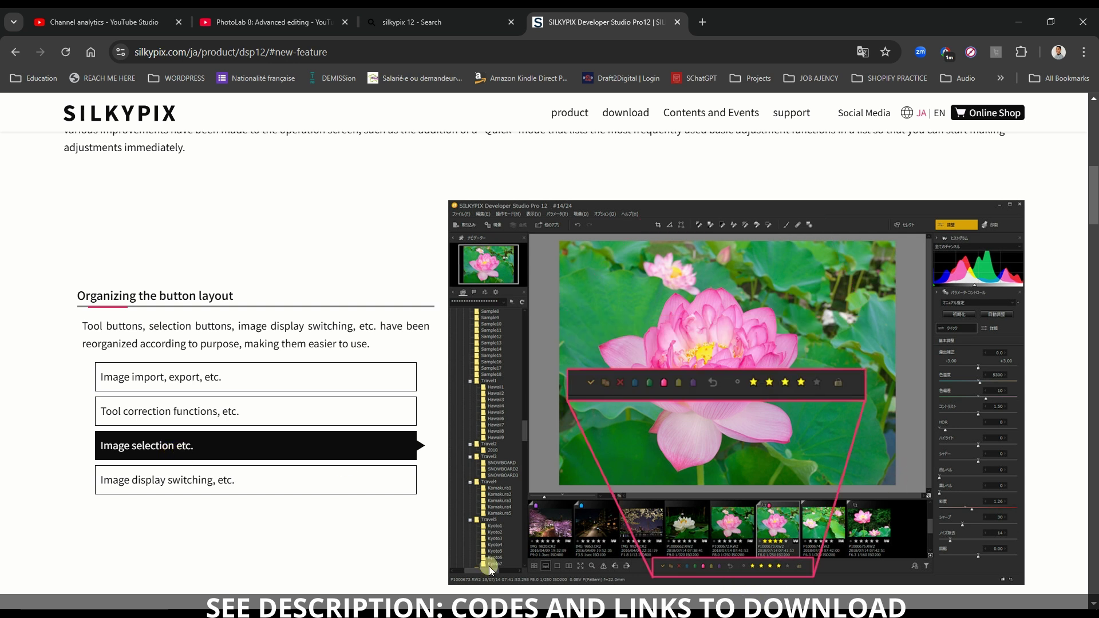
click(167, 478)
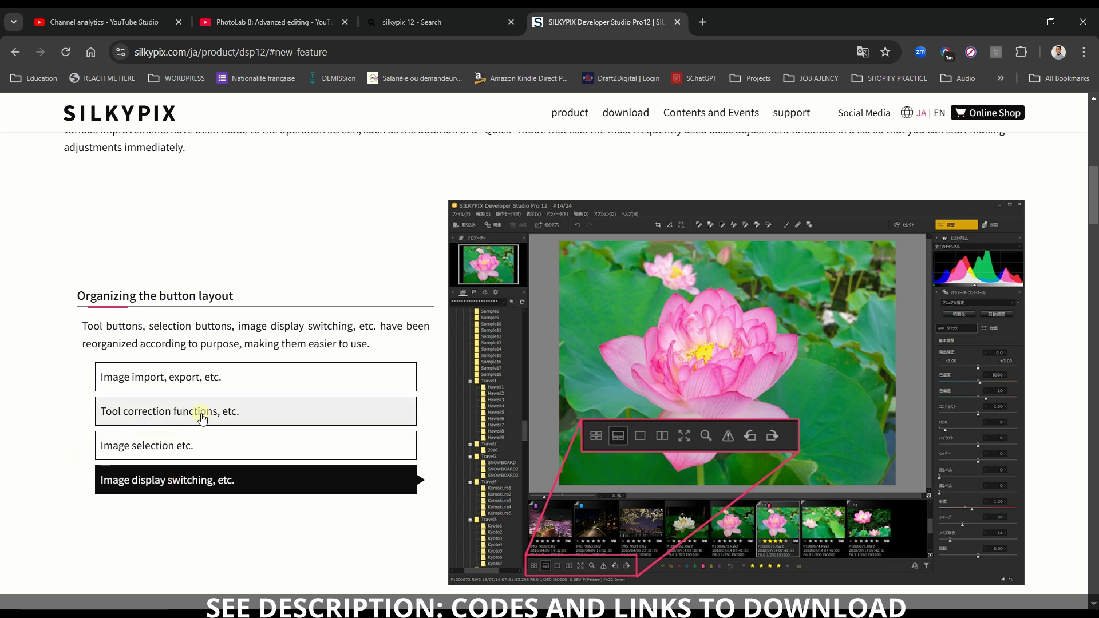
Examine the "Quick" basic adjustments and "Detailed" adjustment items among the new features.
scroll(201, 418, down, 4)
scroll(181, 417, down, 4)
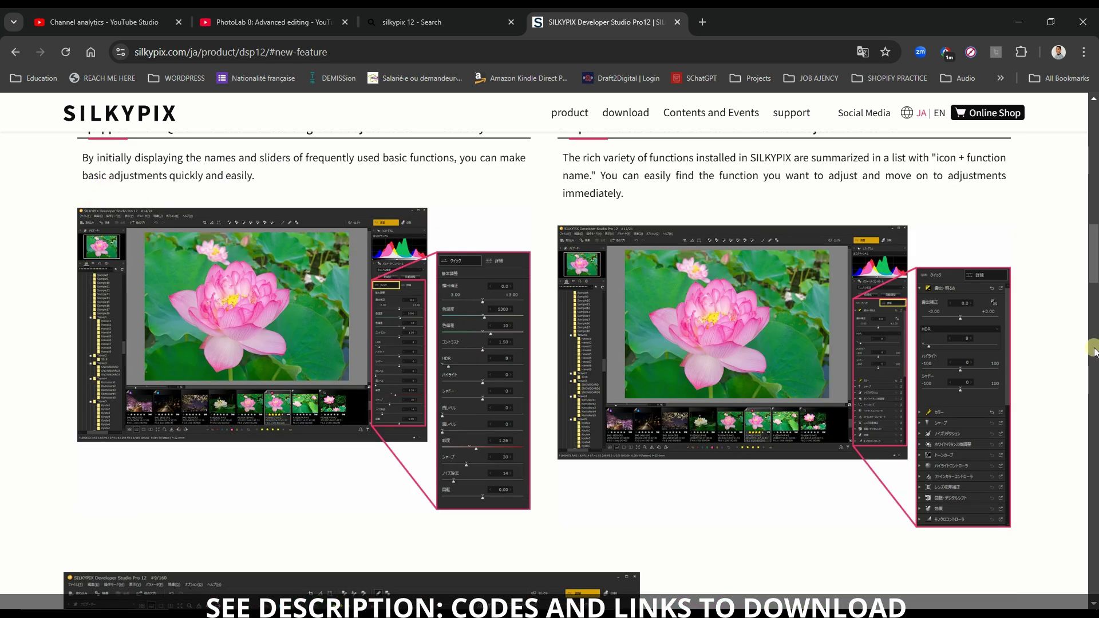
scroll(1094, 277, up, 1)
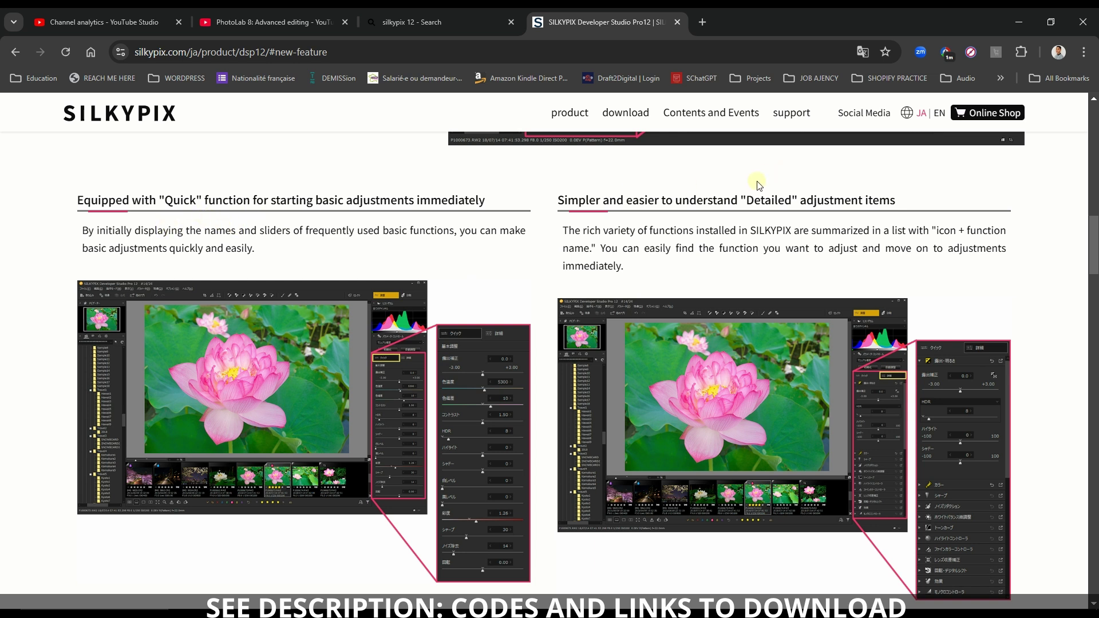
drag(634, 197, 936, 188)
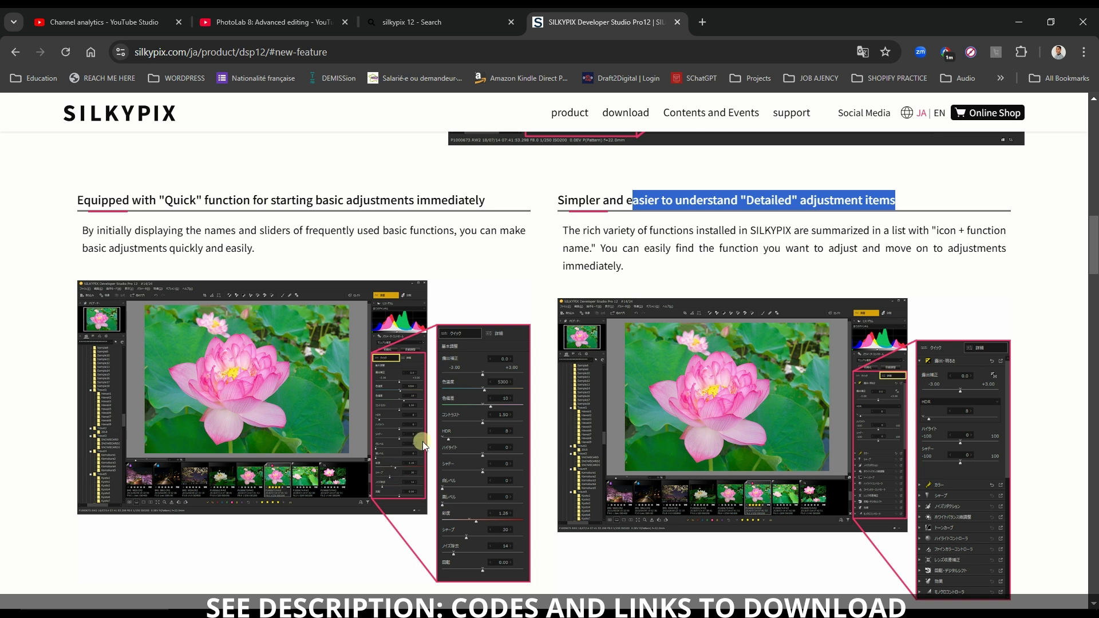
click(1048, 350)
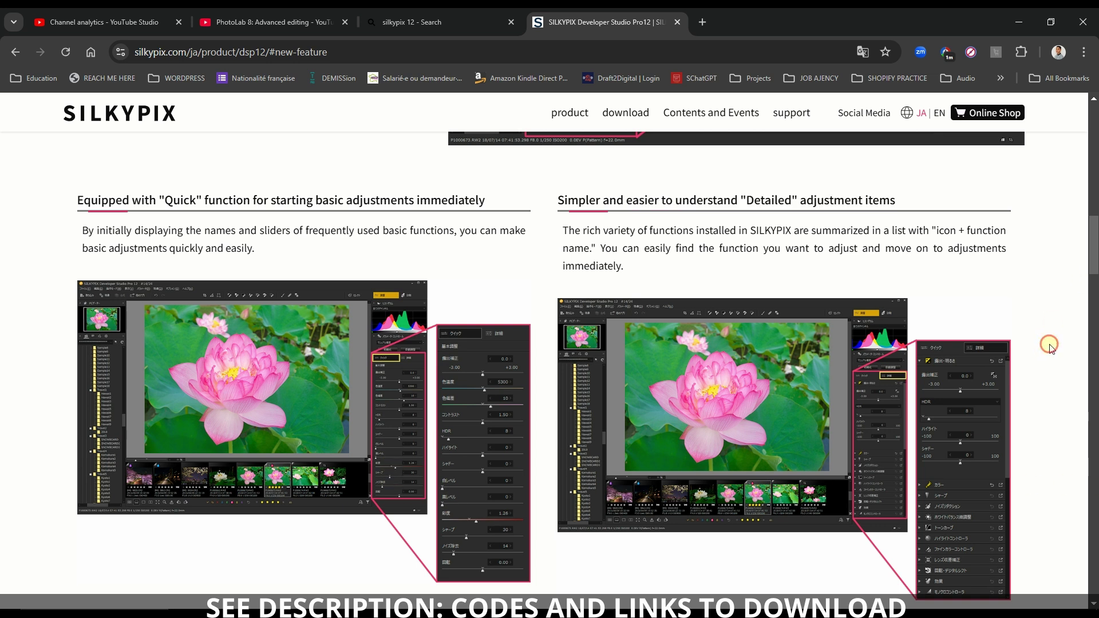
Review the screen customization, function description, one-click initialization and section visibility features.
drag(1094, 246, 1093, 299)
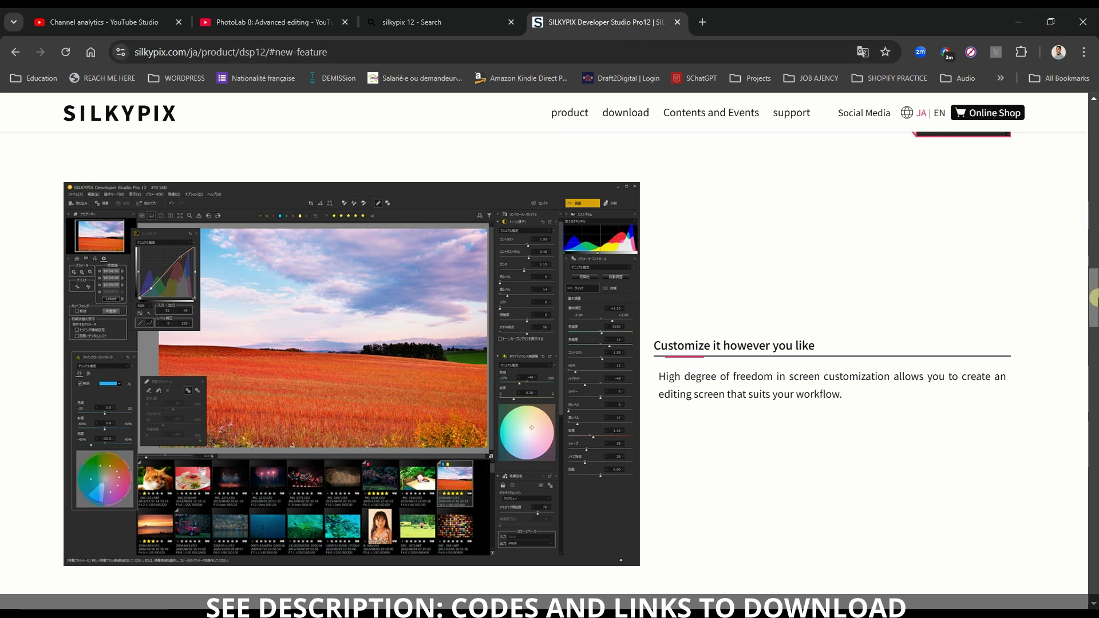
drag(1095, 304, 1094, 341)
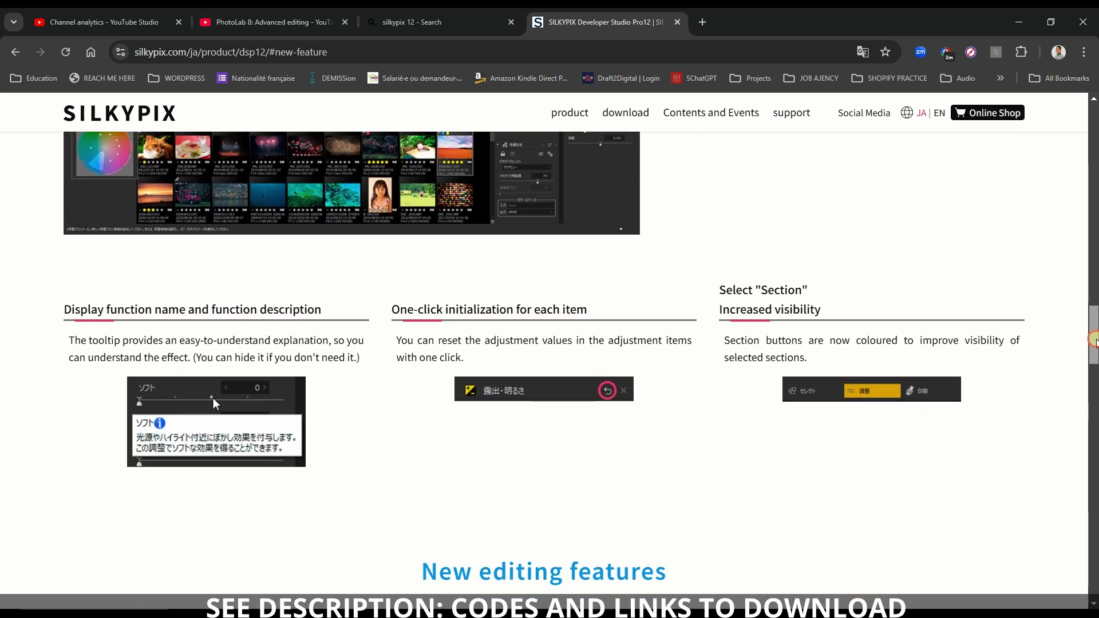
double_click(242, 314)
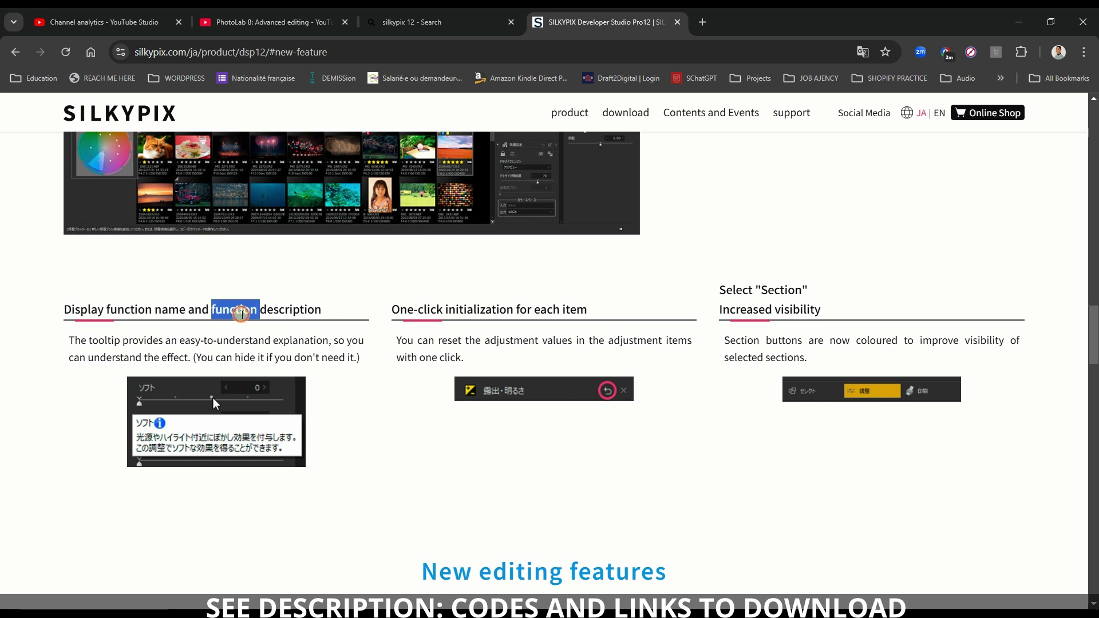
click(240, 314)
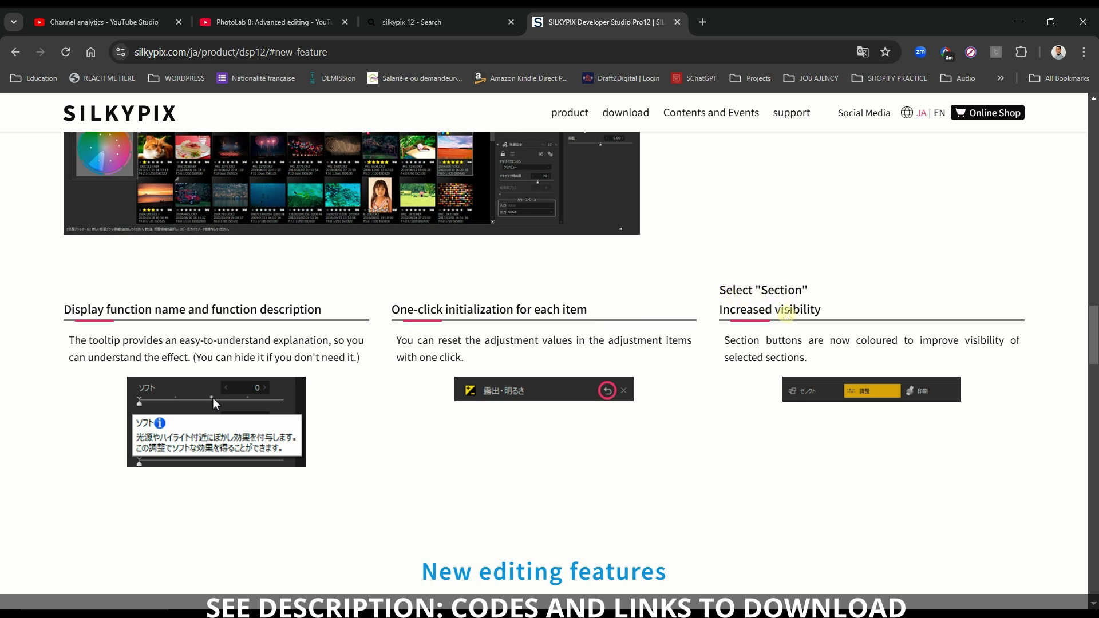
Compare the "Soft" tone adjustment before and after on the birthday cake and night tower sample photos.
drag(1094, 349, 1094, 405)
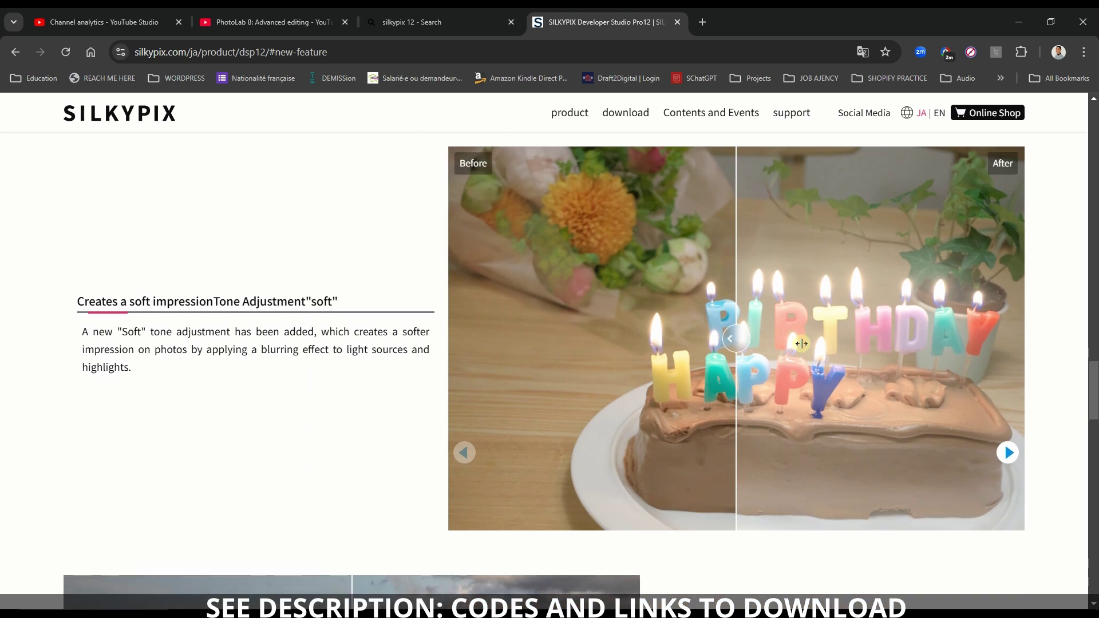
drag(739, 339, 951, 357)
drag(887, 371, 731, 437)
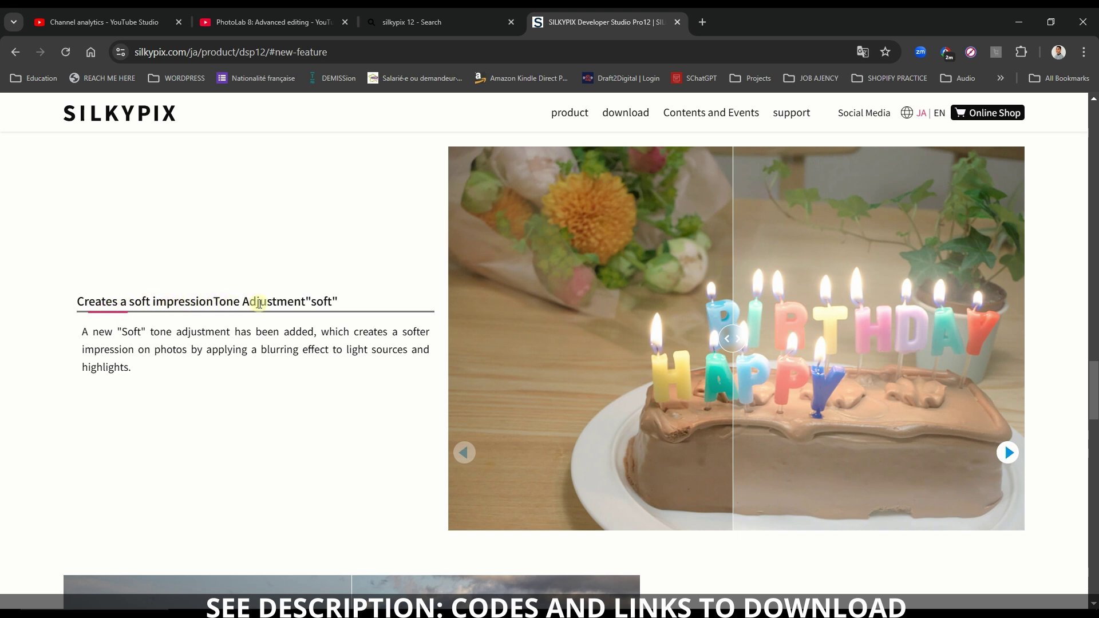
click(1015, 455)
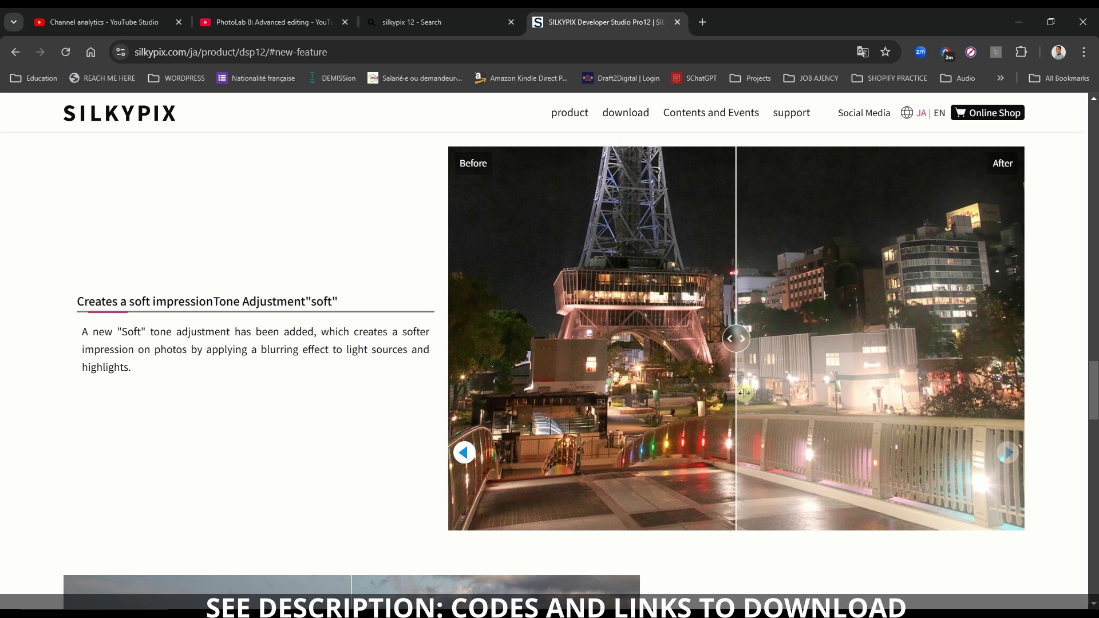
drag(734, 339, 806, 435)
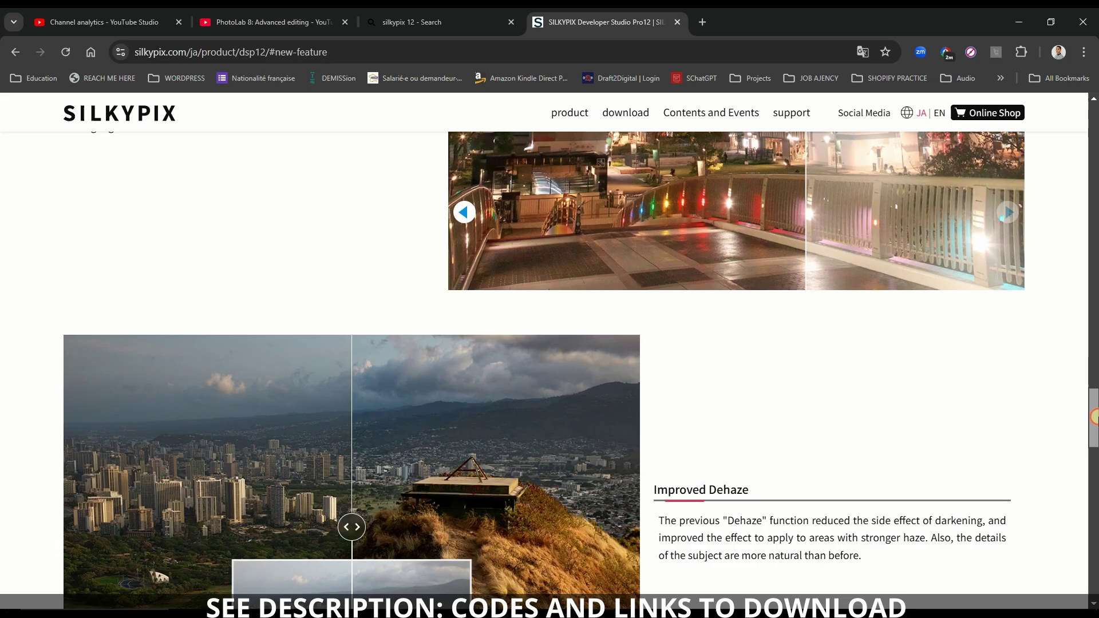
Compare the version 11 and version 12 results of the Improved Dehaze feature on its sample photo.
drag(1094, 417, 1093, 438)
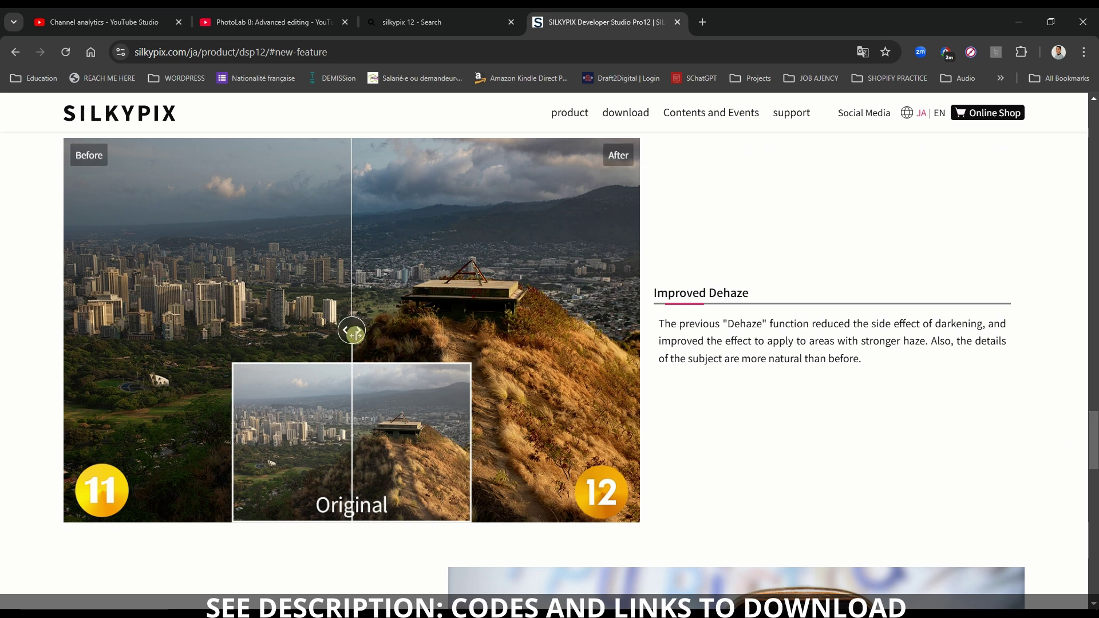
drag(356, 333, 687, 359)
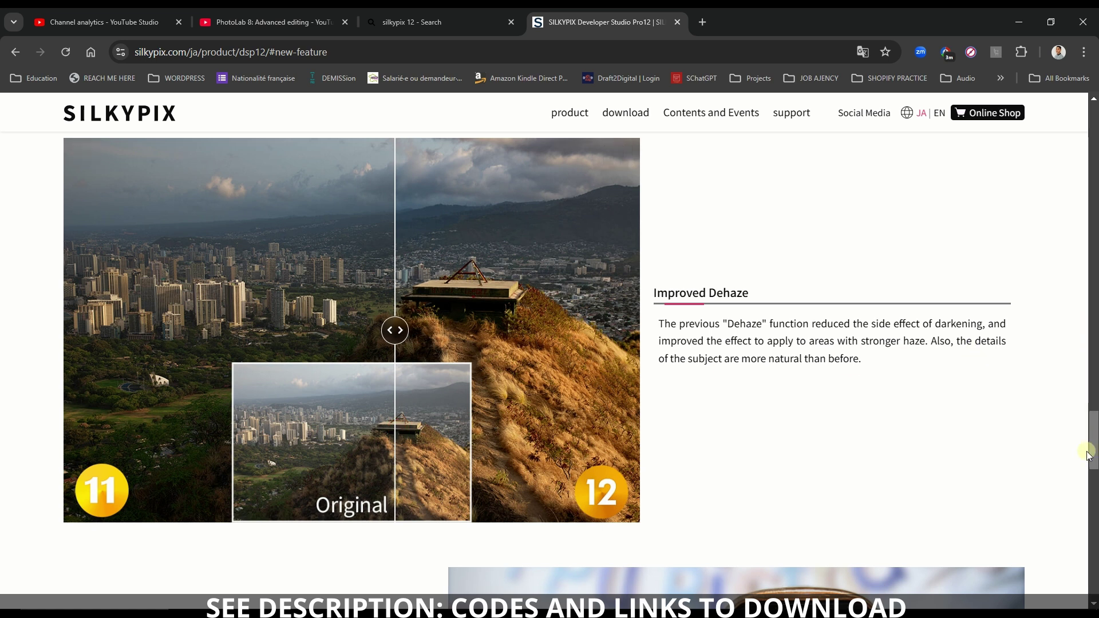
Review the pixel shift compositing feature and return towards the start of the product page.
drag(1095, 446, 1084, 543)
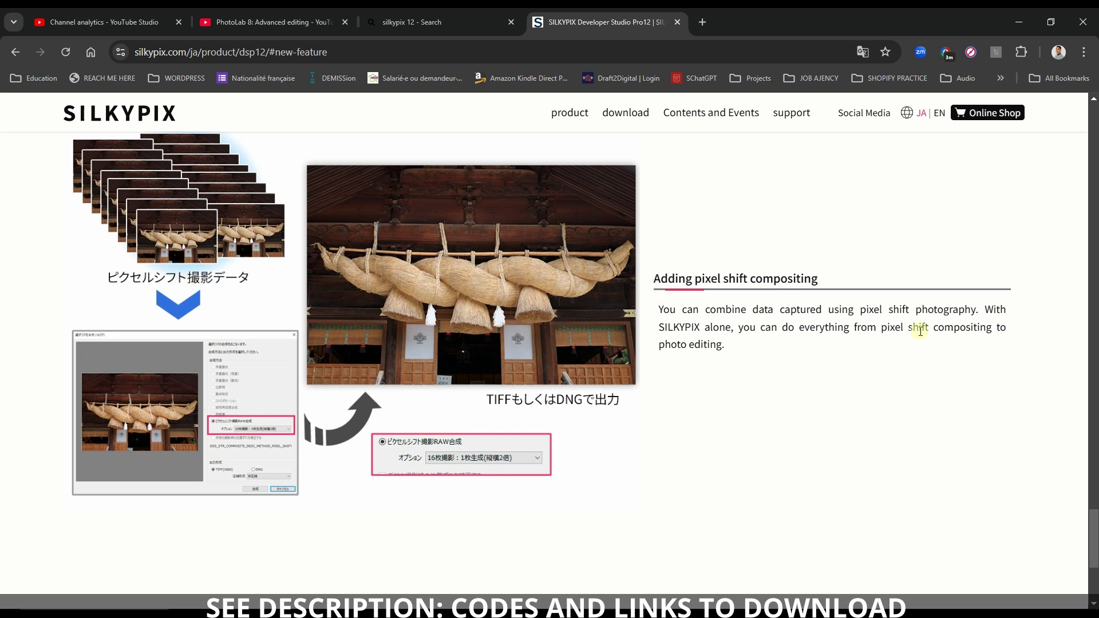
mouse_move(1094, 560)
mouse_down()
mouse_move(1094, 590)
mouse_move(1093, 552)
mouse_up()
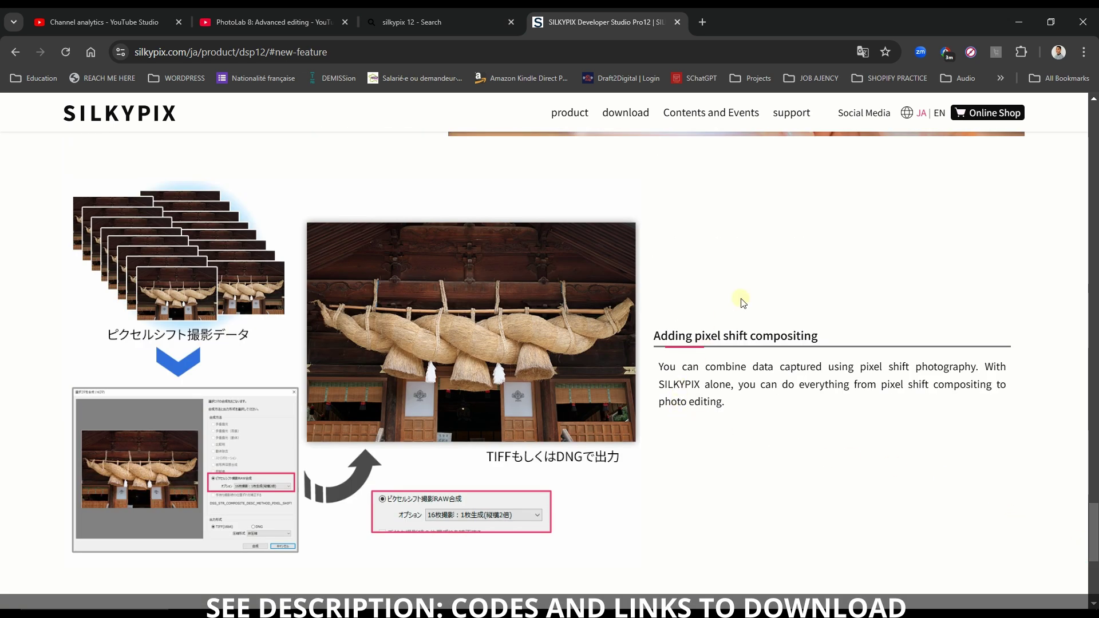
scroll(759, 280, up, 20)
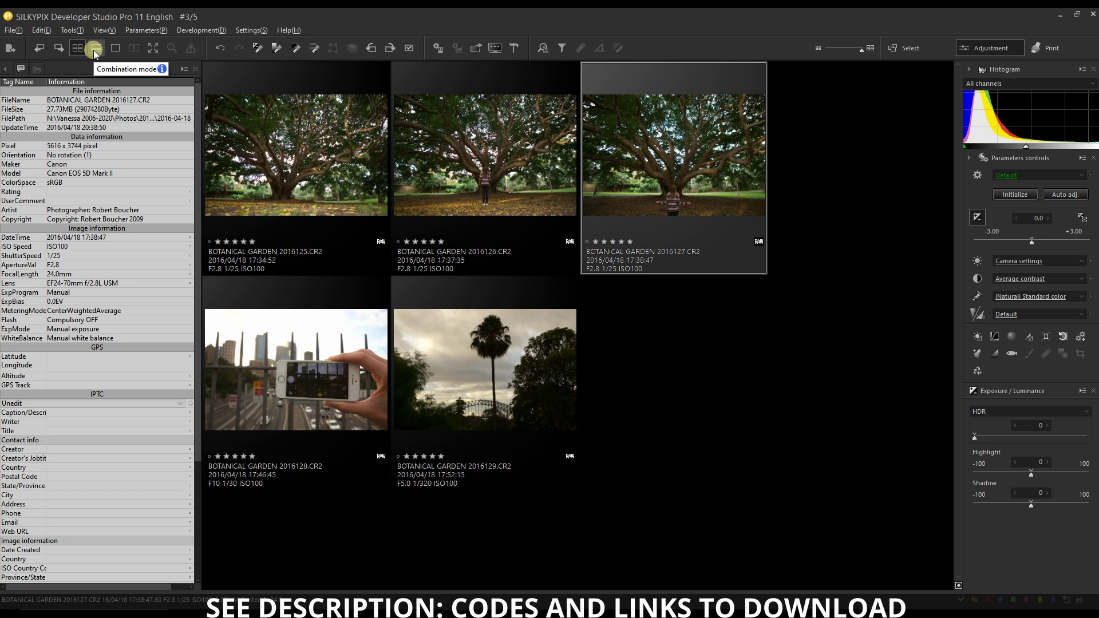
In SILKYPIX Developer Studio Pro 11, show BOTANICAL GARDEN 2016127.CR2 in single preview and apply automatic adjustment.
click(115, 47)
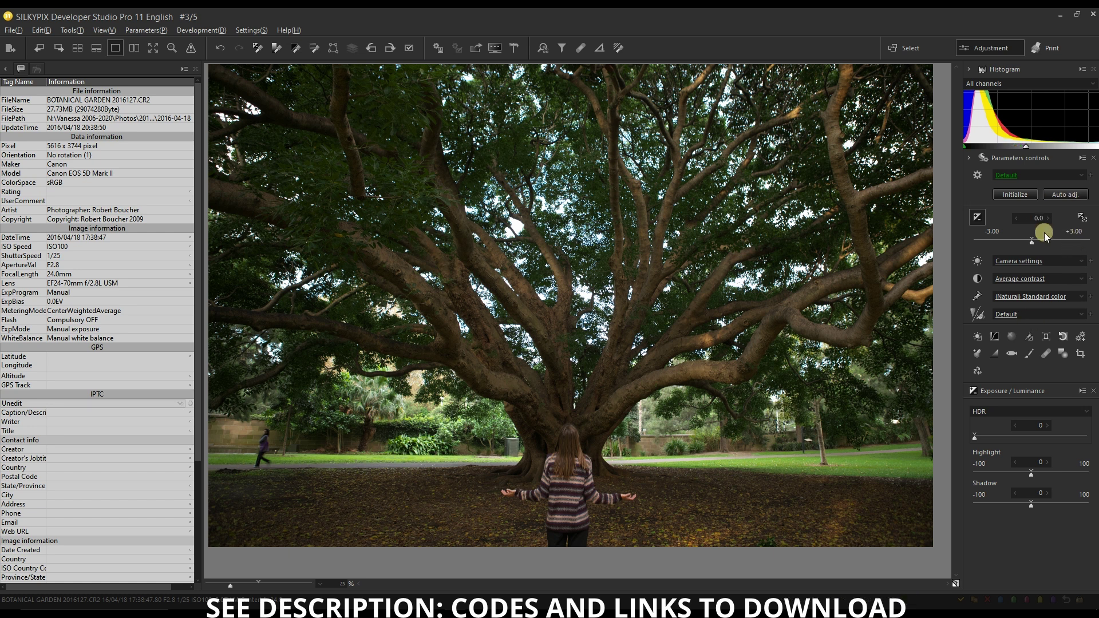
click(1066, 198)
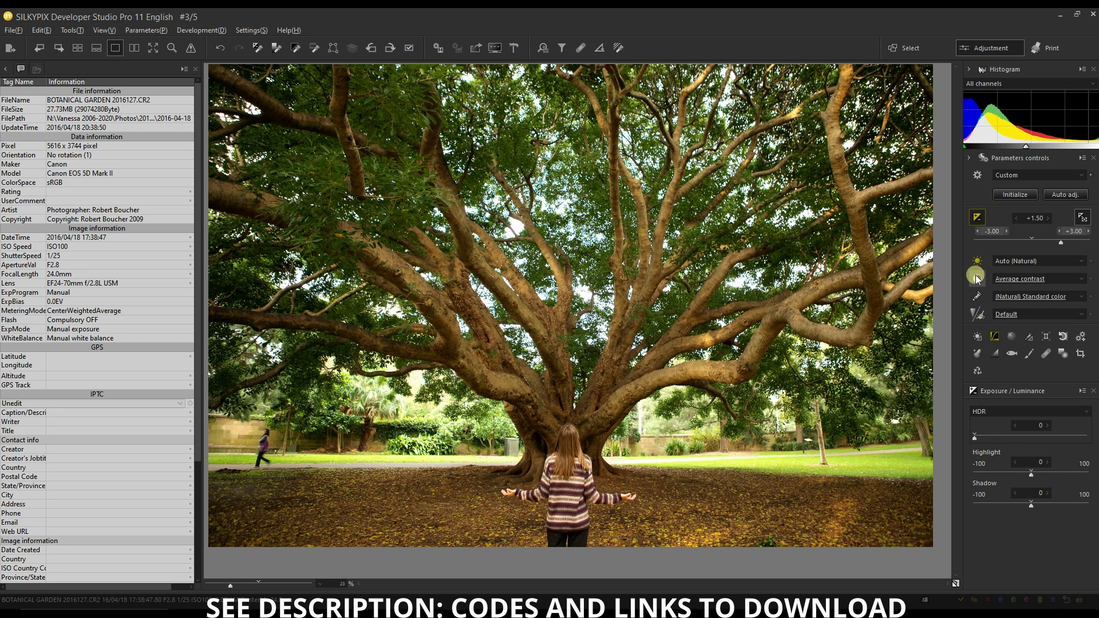
Switch the exposure tone mode to Color Burn HDR with an amount of 28.
click(1014, 414)
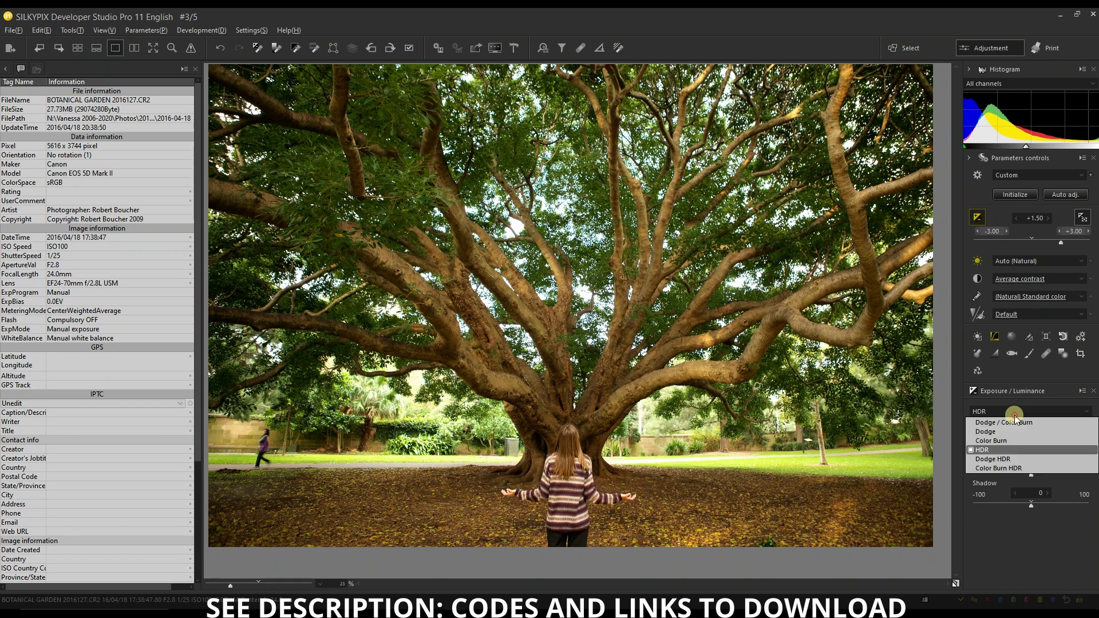
click(996, 468)
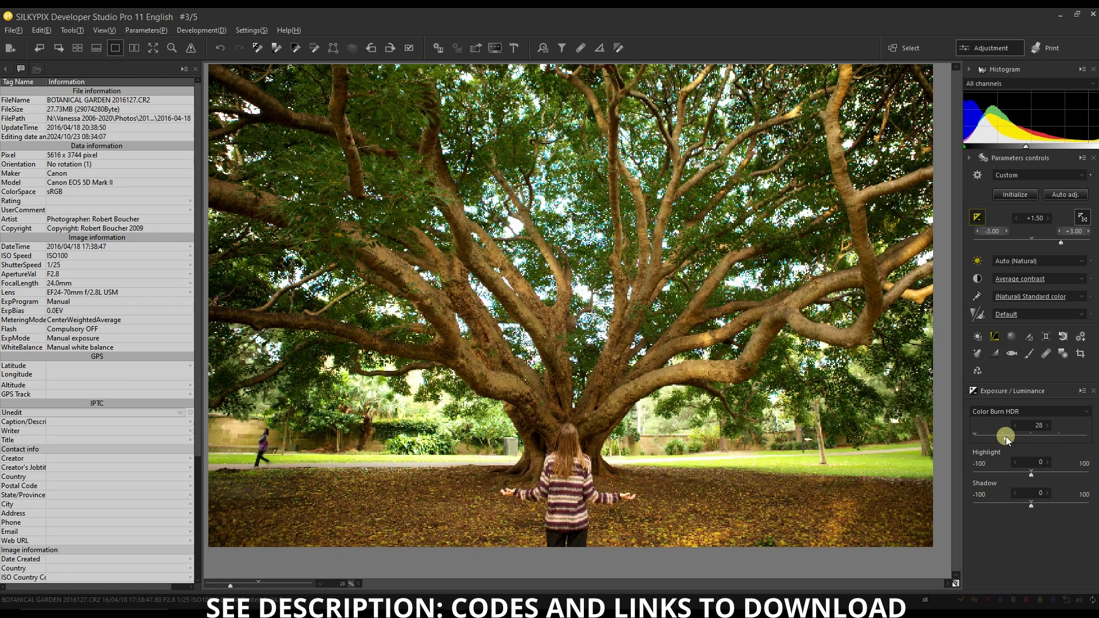
Change the tone mode to Dodge HDR with an amount of 0 and set Highlight to -56.
click(1011, 413)
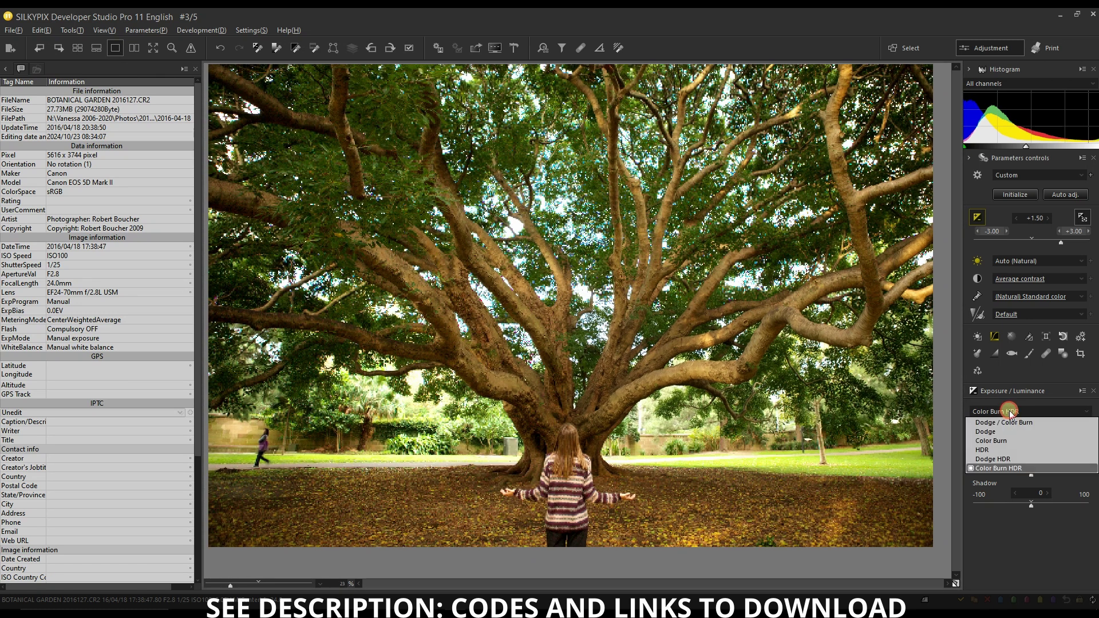
click(995, 458)
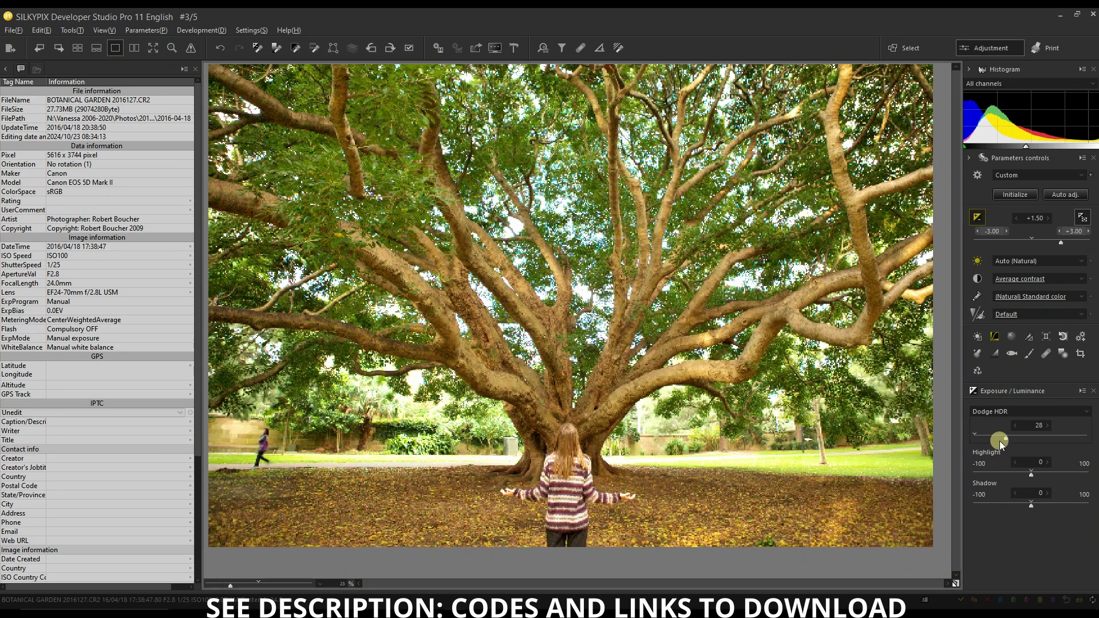
drag(1007, 436, 958, 441)
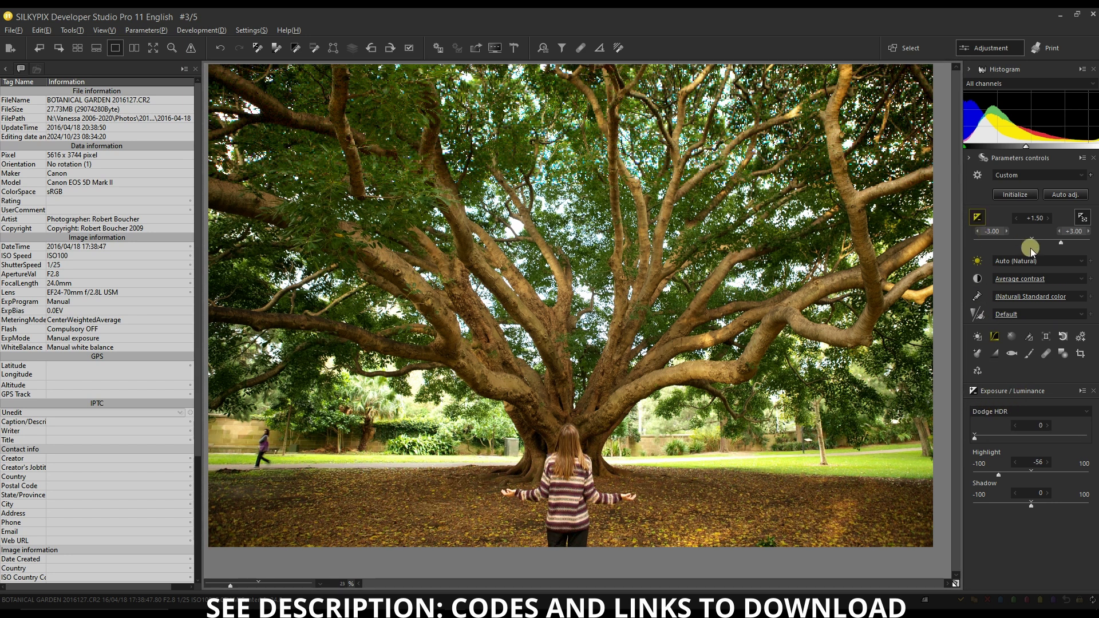
Set the photo's exposure compensation to +1.0.
click(1048, 240)
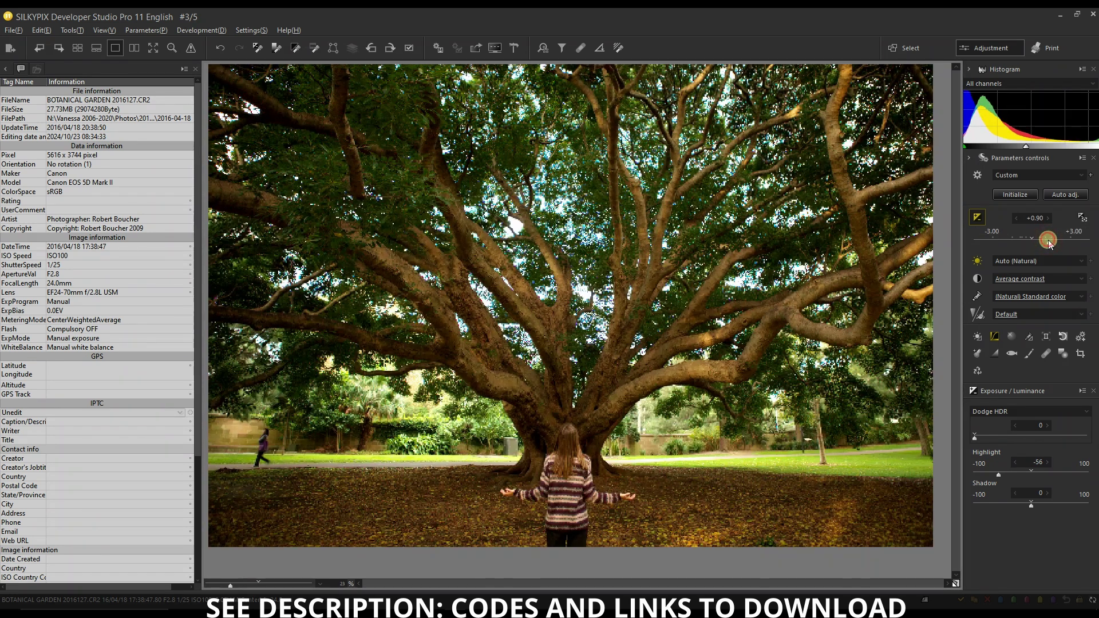
drag(1048, 240, 1051, 240)
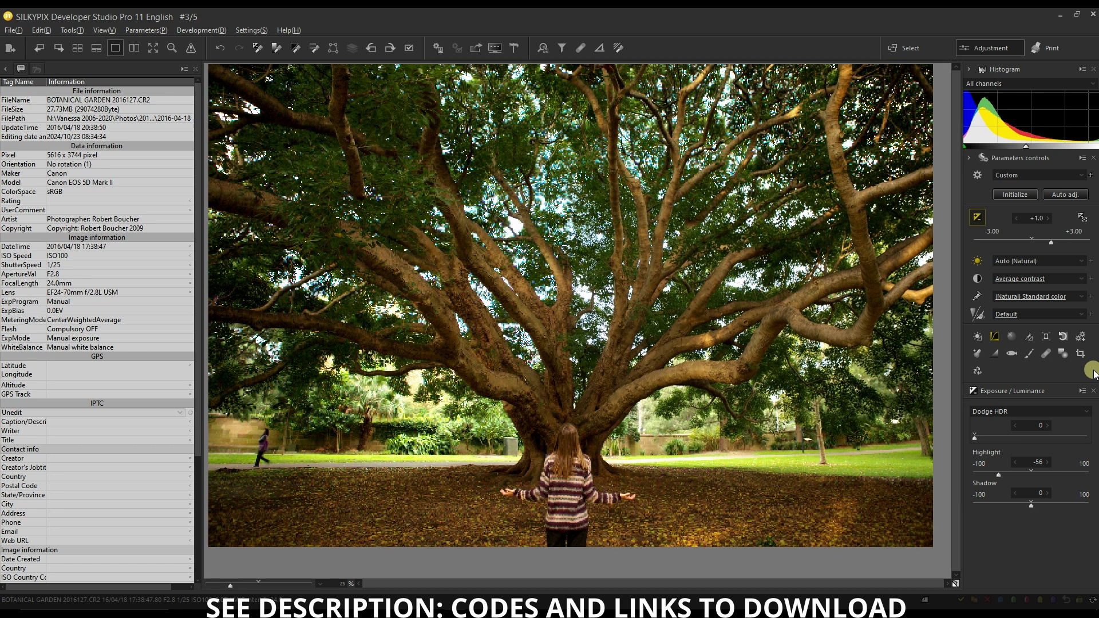
Paint a partial correction brush area, feather 100 and size 240, along the bright path left of the trunk and set its lightness to 100.
click(1063, 354)
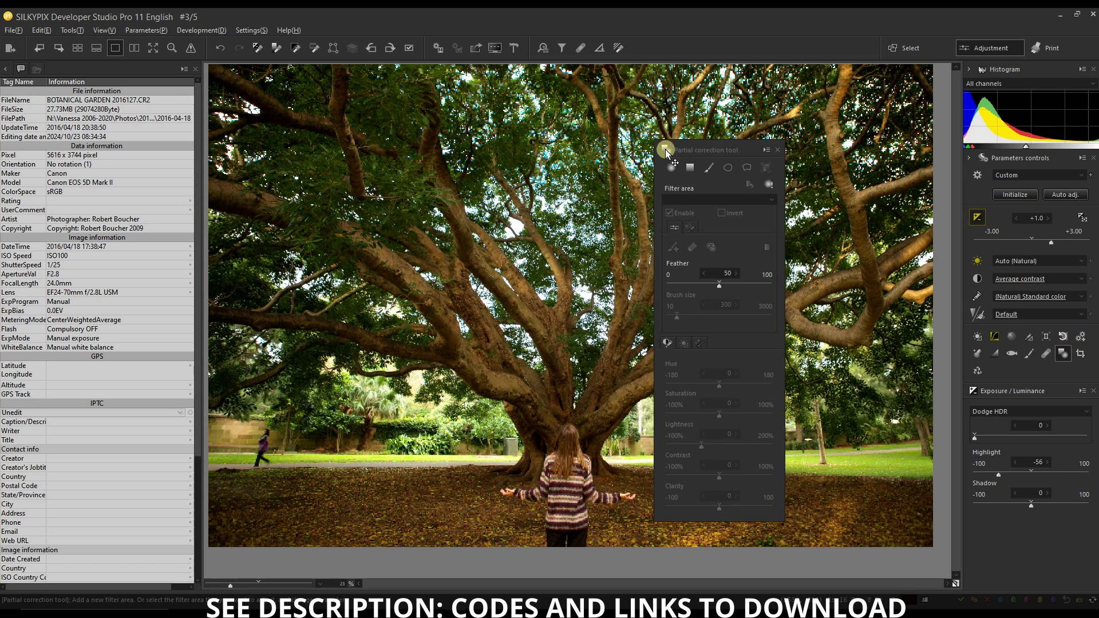
click(710, 170)
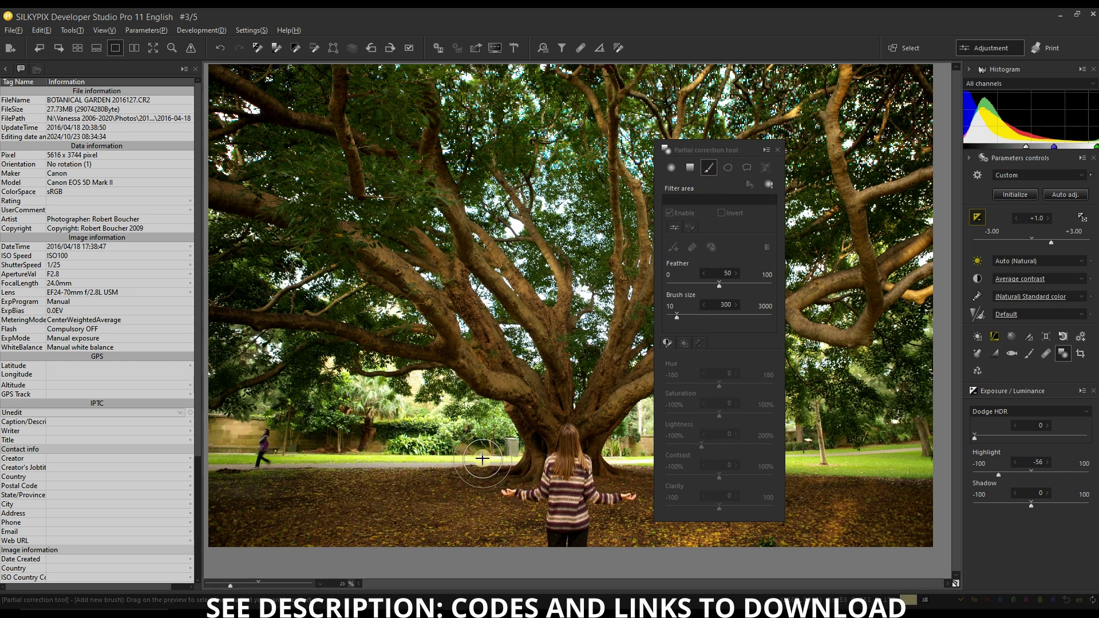
drag(762, 285, 768, 286)
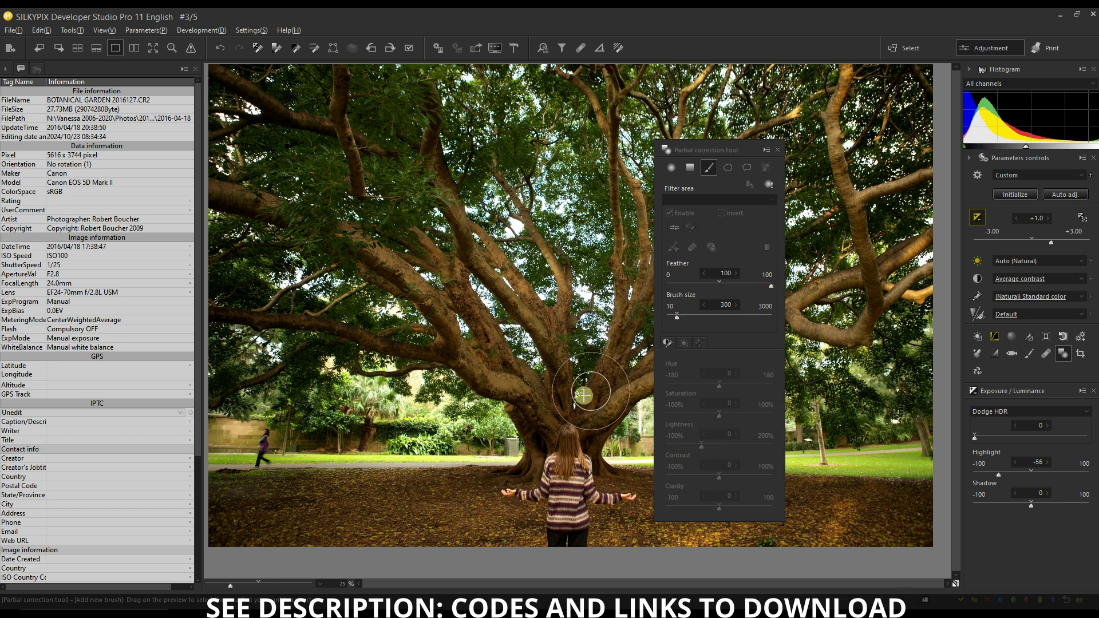
drag(676, 320, 675, 320)
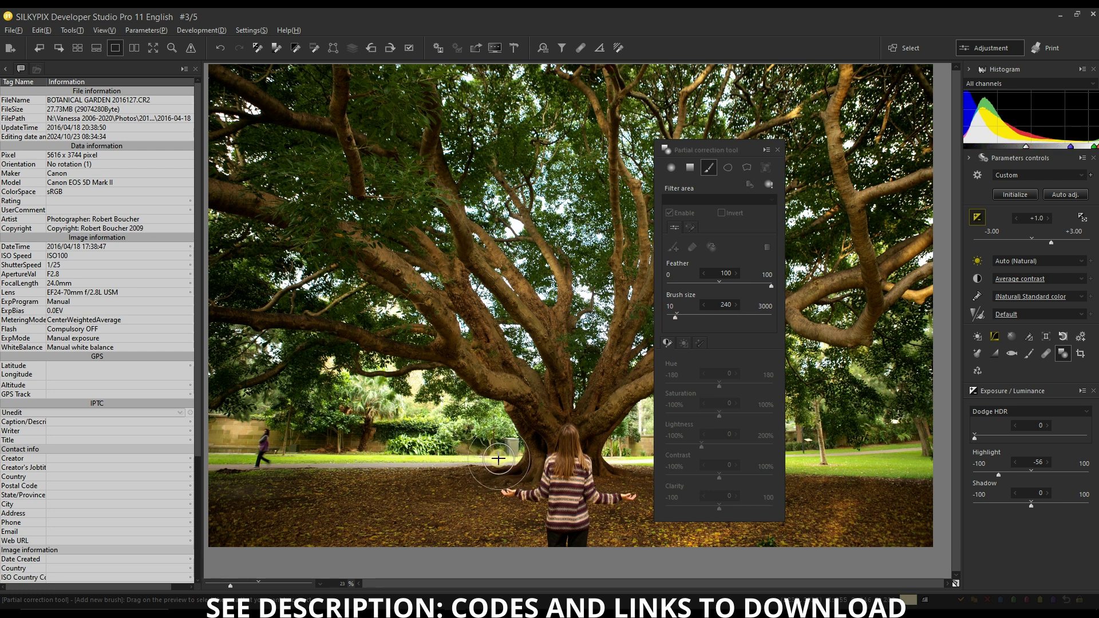
drag(502, 458, 222, 459)
drag(702, 442, 737, 445)
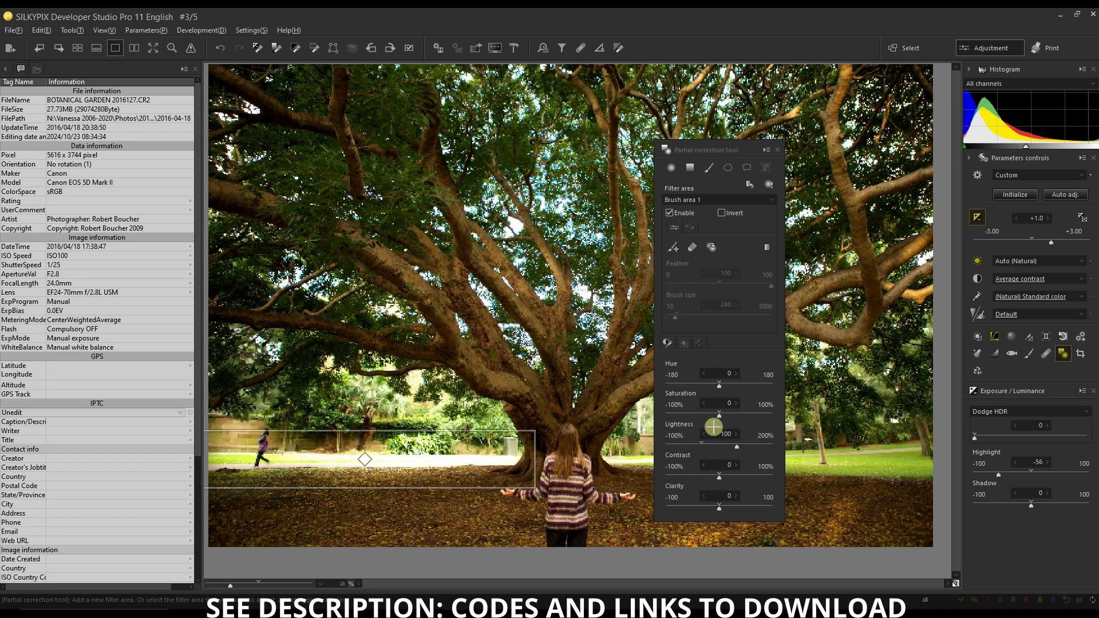
Extend the existing brush area along the bright grass strip to the right of the trunk.
click(673, 246)
mouse_move(727, 150)
mouse_down()
mouse_move(344, 178)
mouse_move(131, 161)
mouse_up()
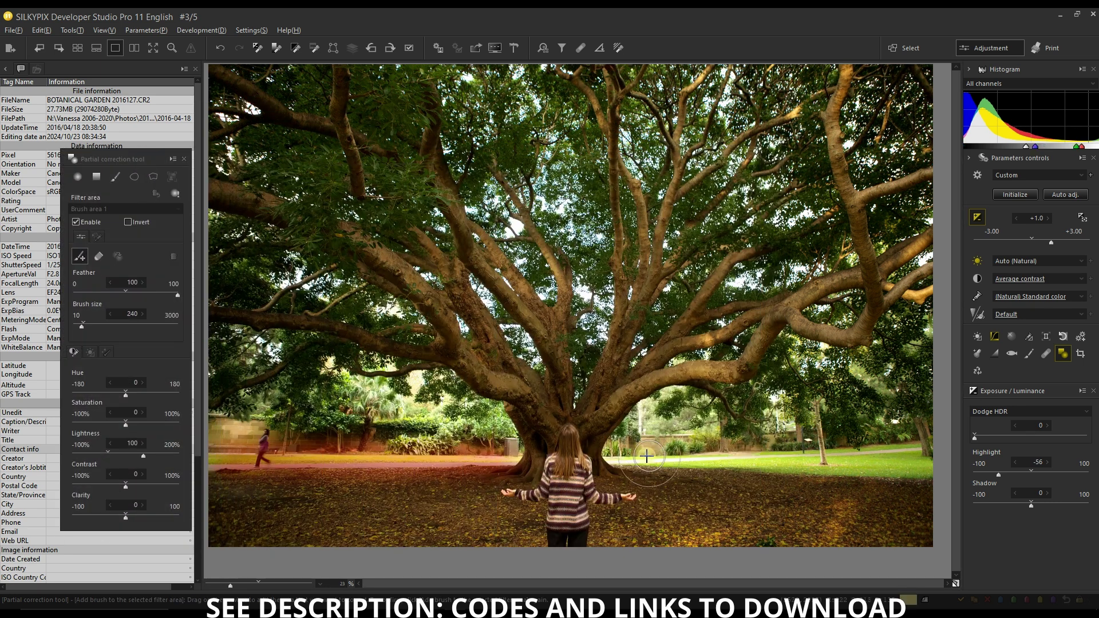
drag(627, 458, 863, 458)
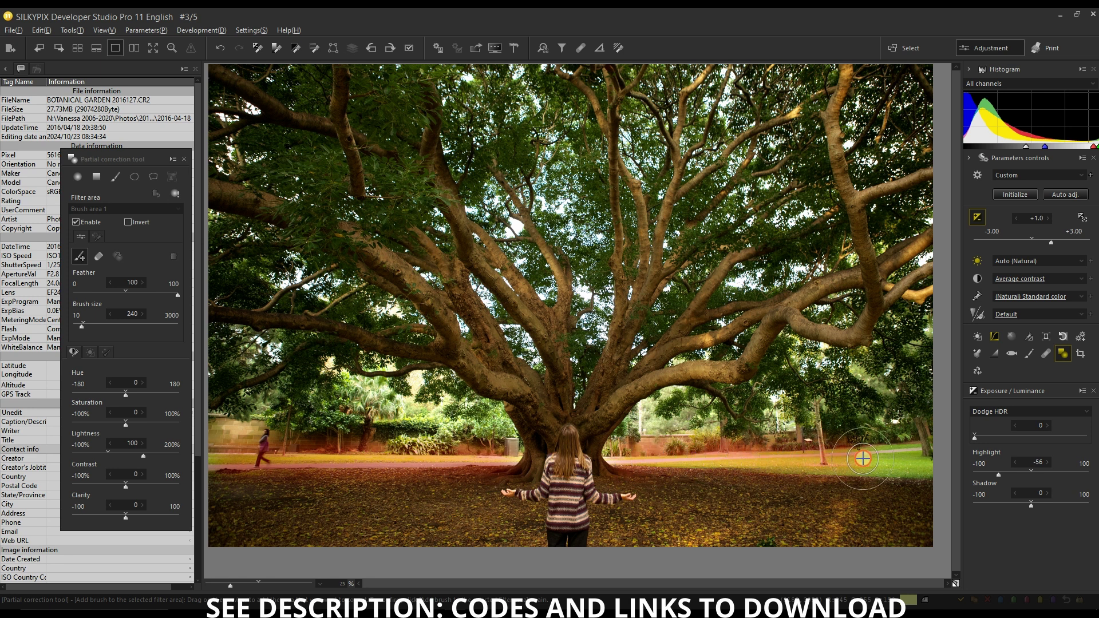
Finish adding to the brush area and set its lightness to -52, contrast to -34 and clarity to -25.
click(102, 455)
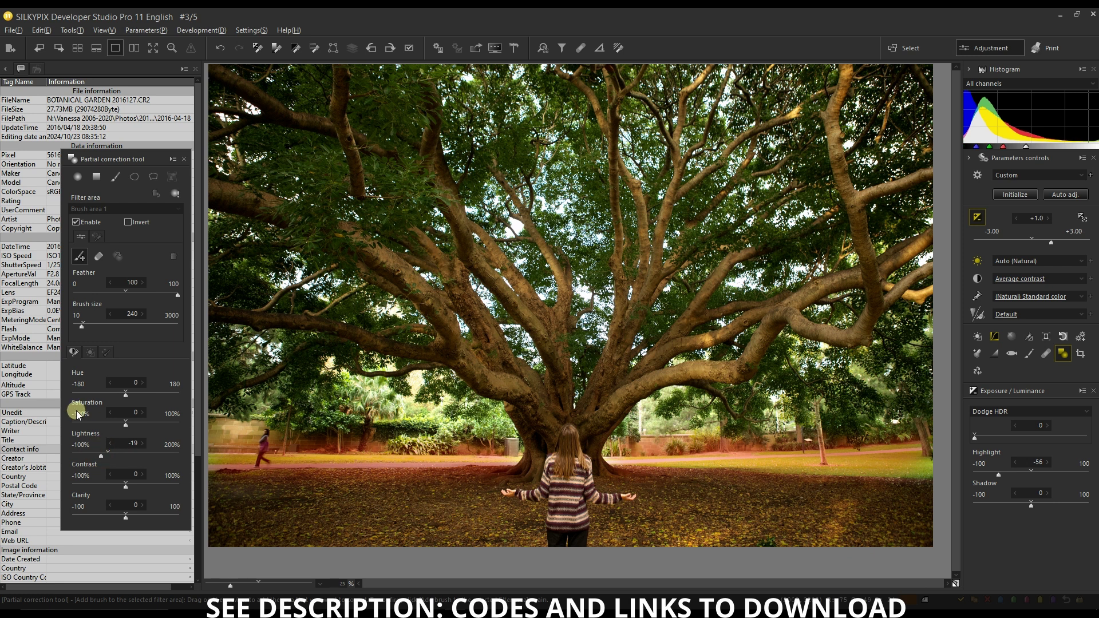
click(80, 255)
click(130, 545)
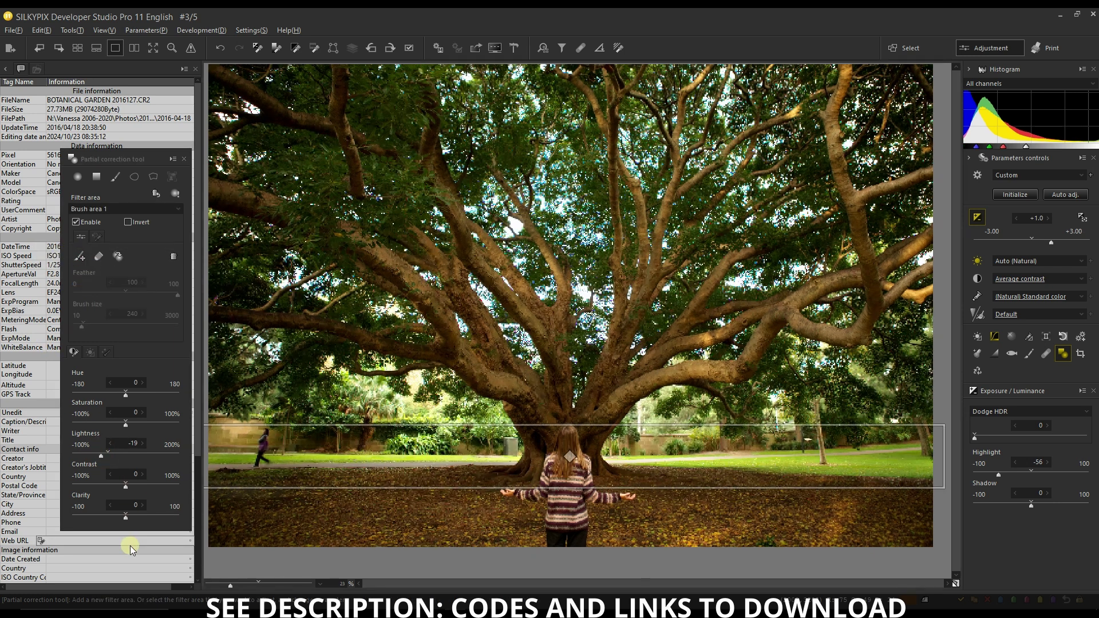
click(91, 454)
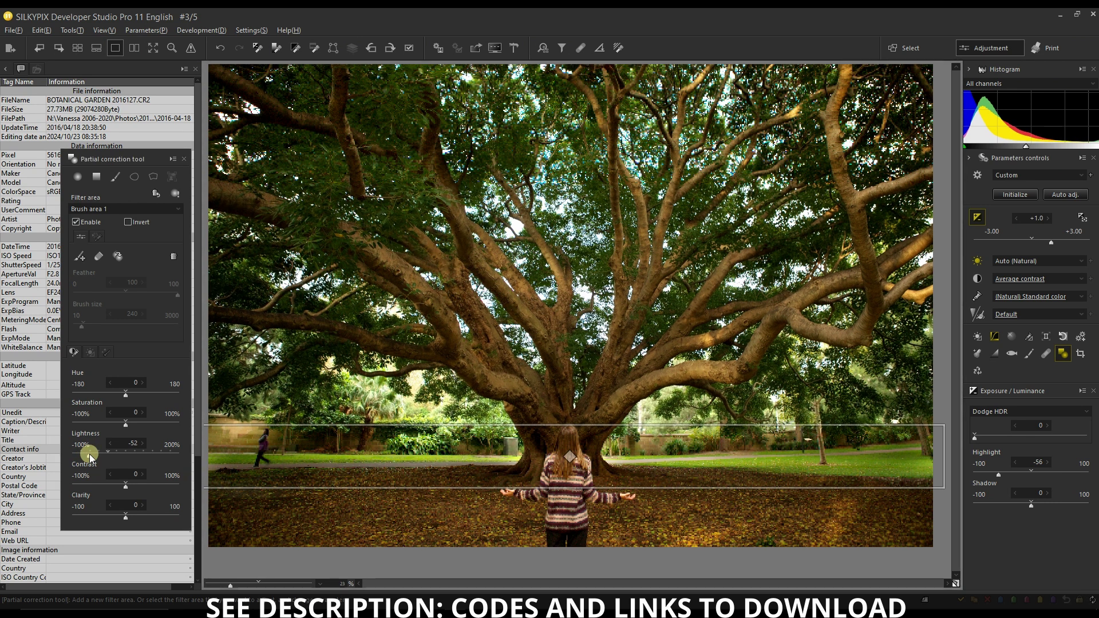
click(107, 484)
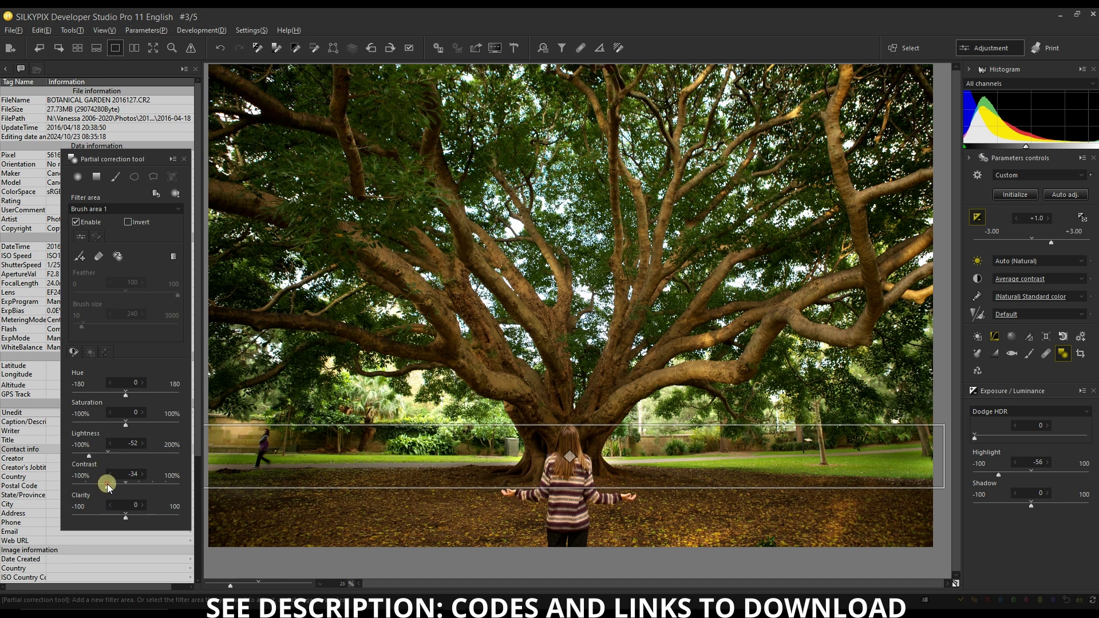
click(111, 513)
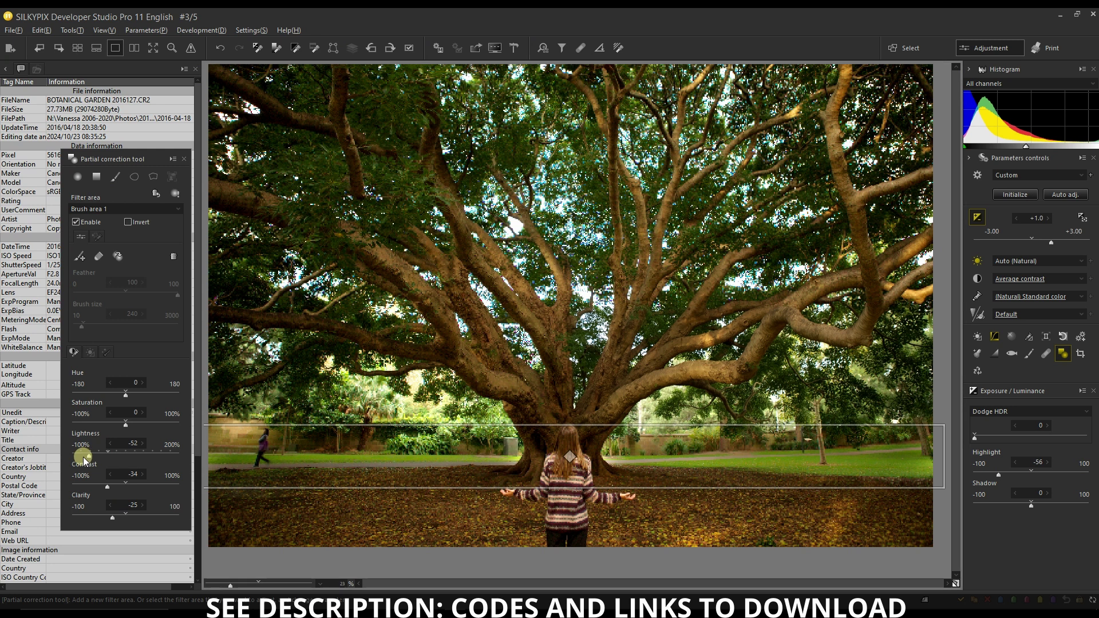
Add brush strokes to the same area over the bright sky gaps between the central and right-hand branches.
click(80, 256)
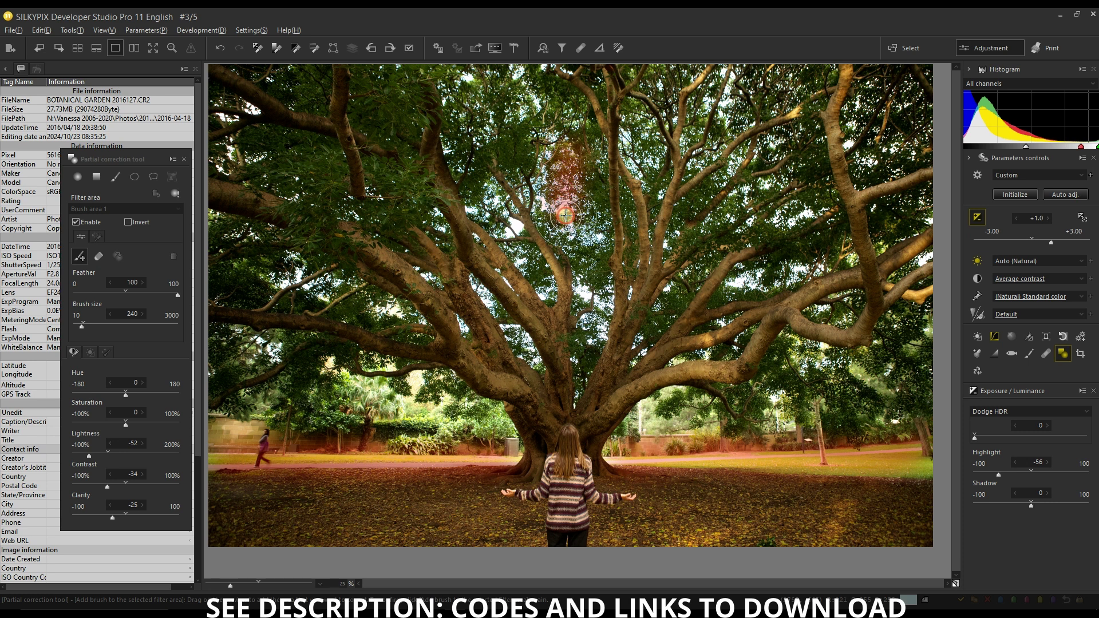
drag(585, 280, 590, 324)
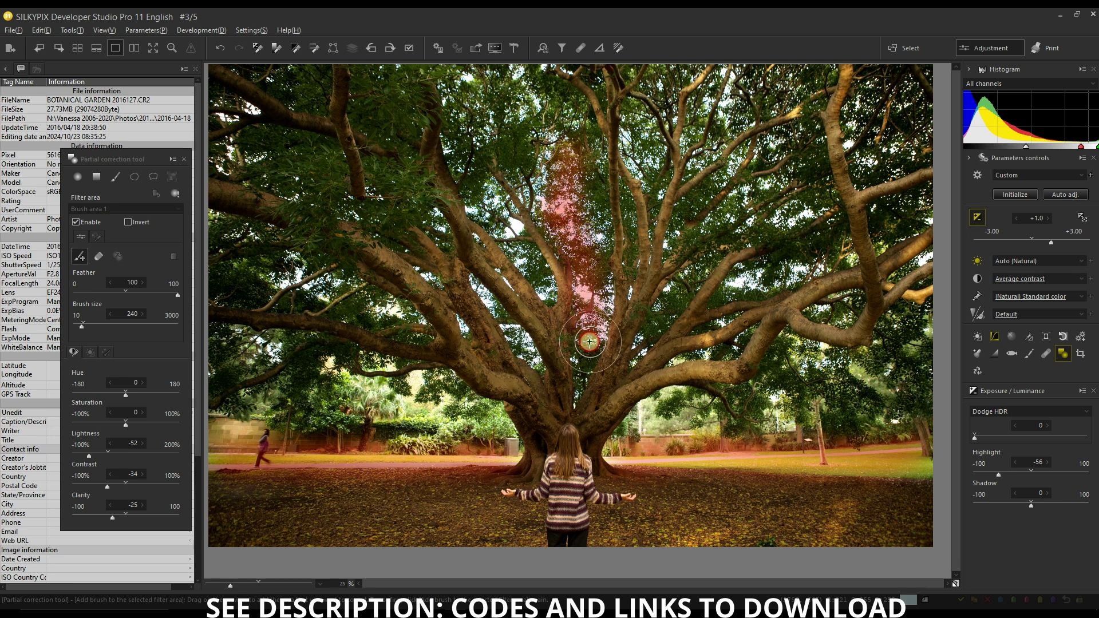
drag(824, 206, 798, 220)
mouse_move(762, 262)
mouse_down()
mouse_move(739, 291)
mouse_move(741, 280)
mouse_move(785, 272)
mouse_up()
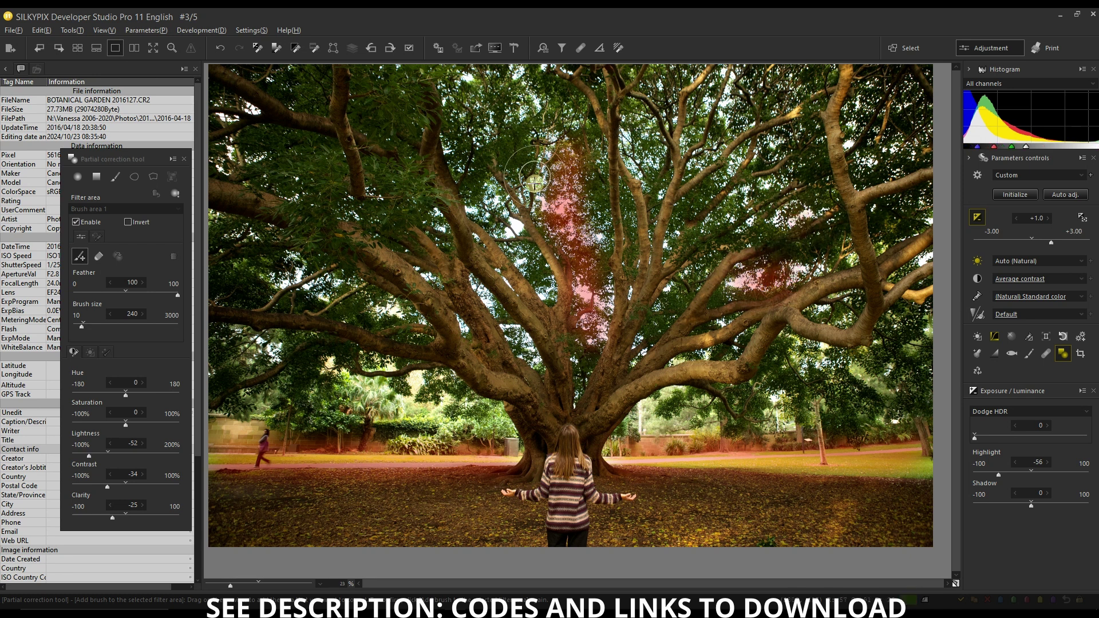